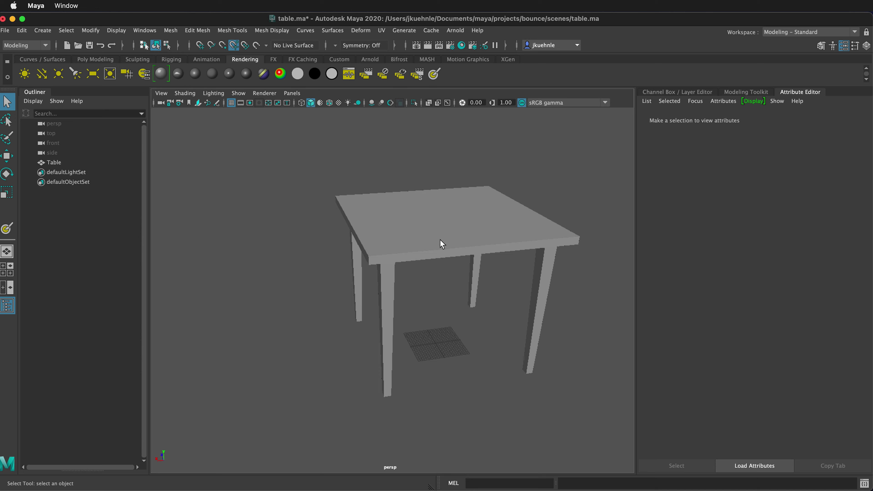
Step: Select the table and switch to the UV Editing workspace
{"action": "left_click", "coordinate": [454, 246]}
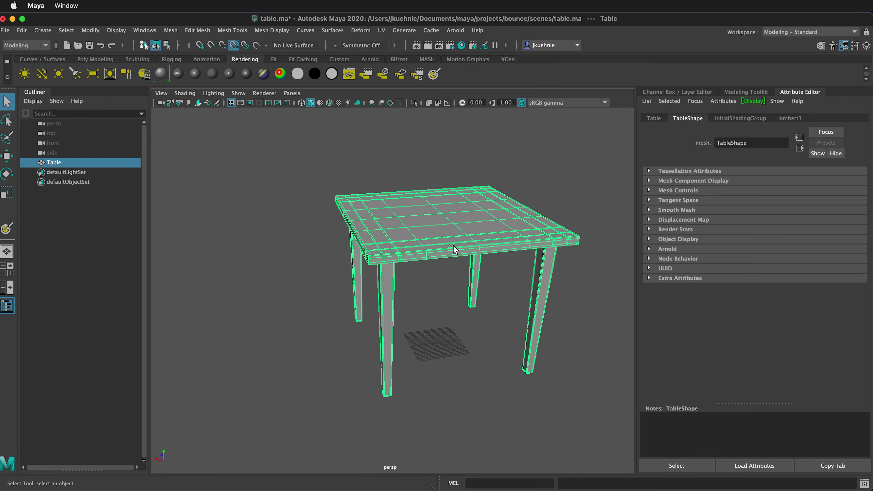
{"action": "left_click_drag", "start_coordinate": [454, 247], "coordinate": [445, 262], "text": "alt"}
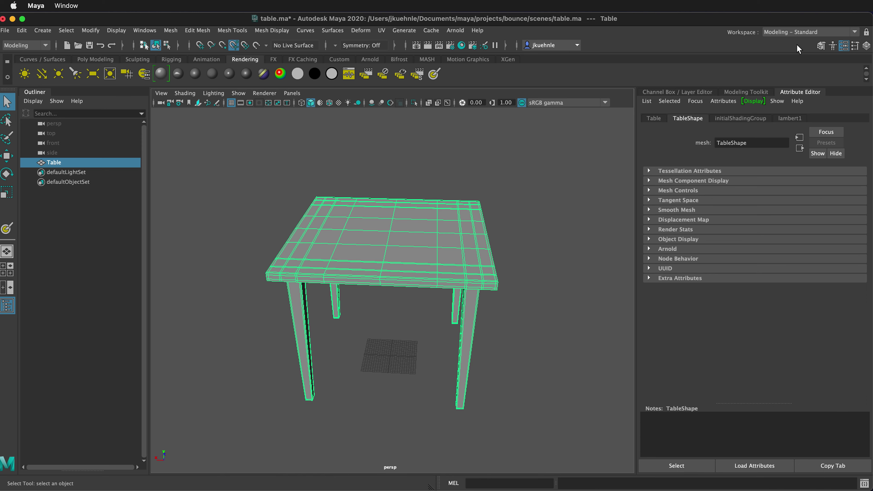
{"action": "left_click", "coordinate": [800, 34]}
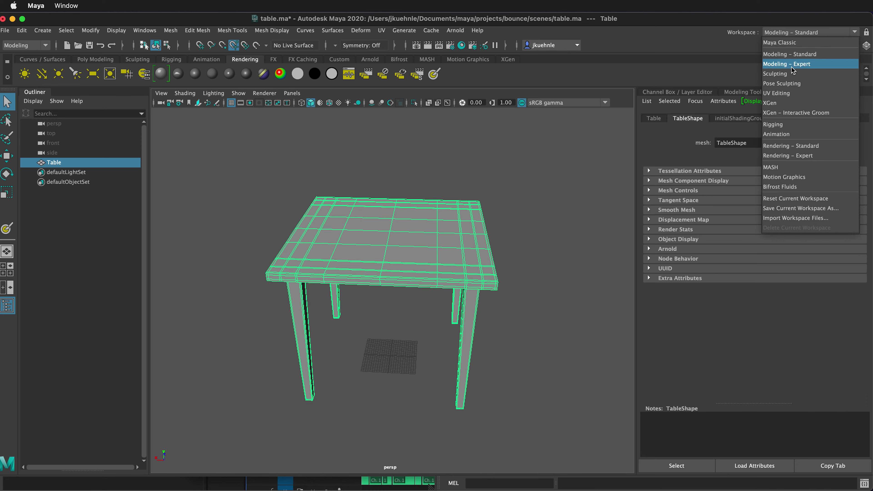
{"action": "left_click", "coordinate": [804, 90]}
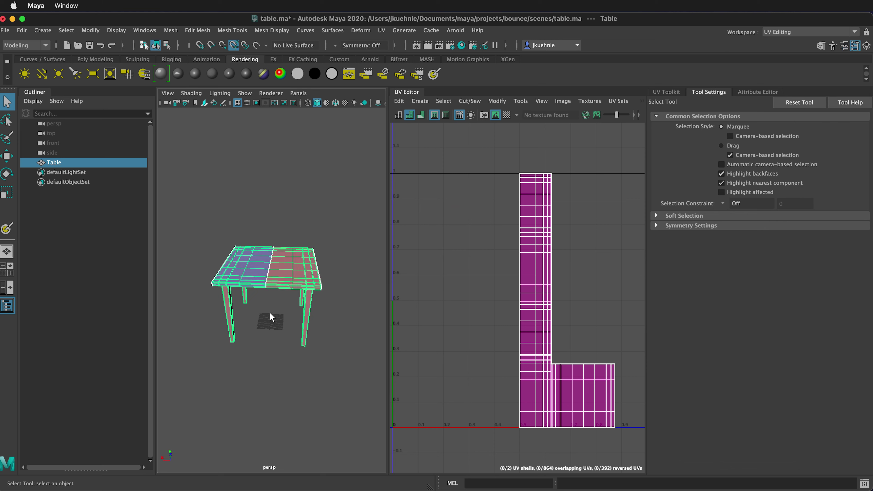
{"action": "left_click_drag", "start_coordinate": [270, 314], "coordinate": [289, 362], "text": "alt"}
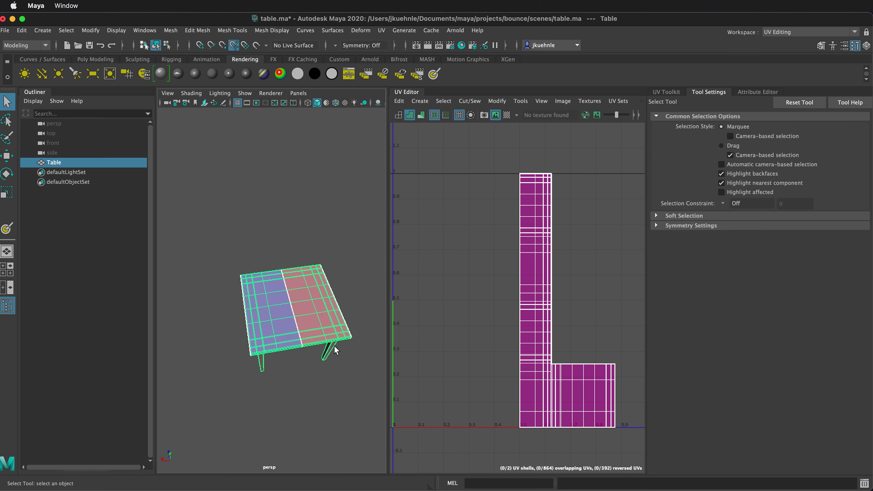
{"action": "left_click_drag", "start_coordinate": [314, 349], "coordinate": [326, 291], "text": "alt"}
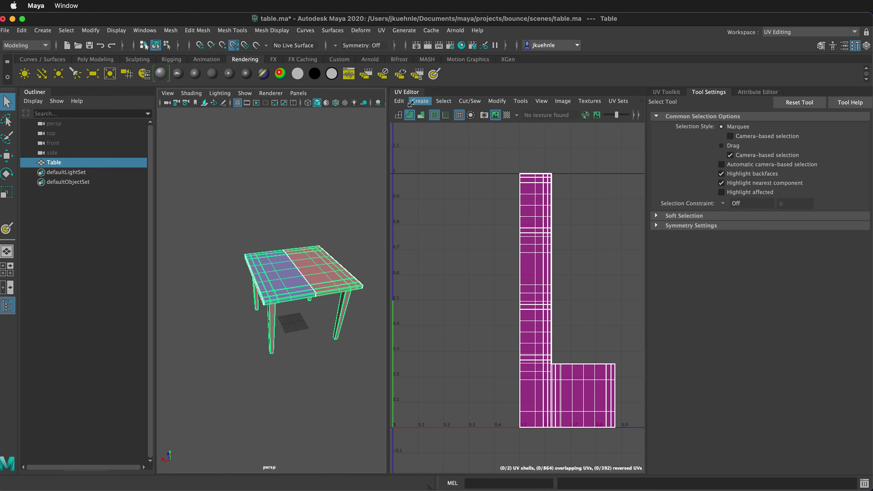
Step: Apply an automatic UV projection to the table and inspect the resulting UV layout
{"action": "left_click", "coordinate": [419, 101]}
{"action": "left_click", "coordinate": [445, 138]}
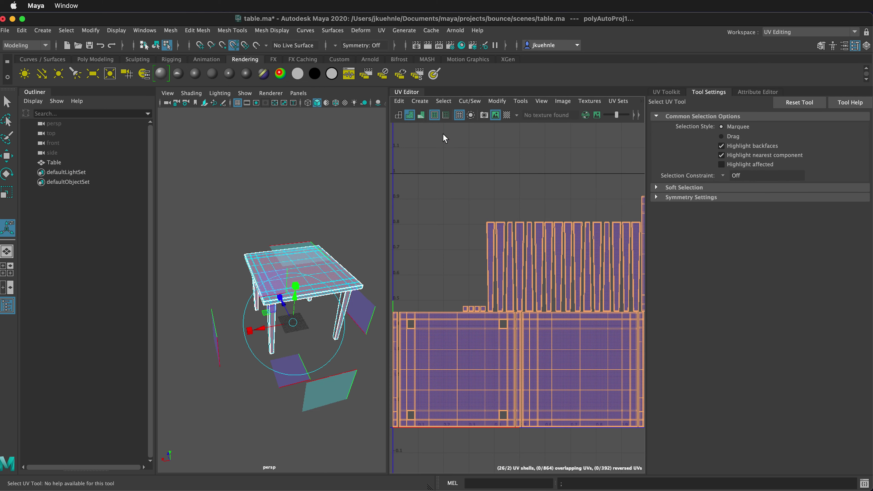
{"action": "scroll", "coordinate": [440, 254], "scroll_direction": "up", "scroll_amount": 2}
{"action": "scroll", "coordinate": [441, 254], "scroll_direction": "down", "scroll_amount": 4}
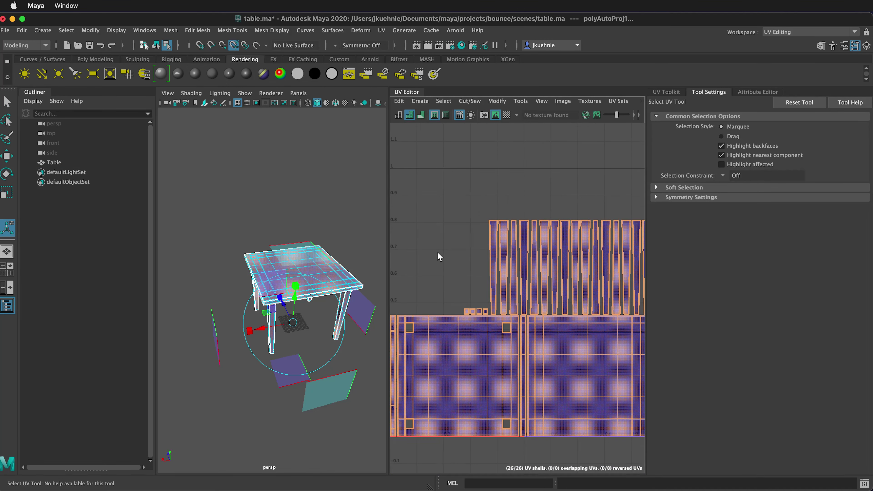
{"action": "scroll", "coordinate": [557, 261], "scroll_direction": "up", "scroll_amount": 3}
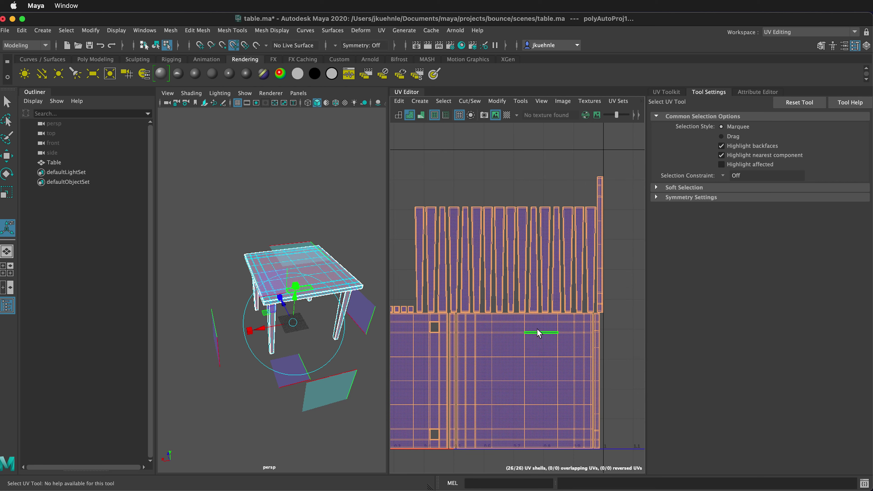
{"action": "scroll", "coordinate": [535, 333], "scroll_direction": "down", "scroll_amount": 2}
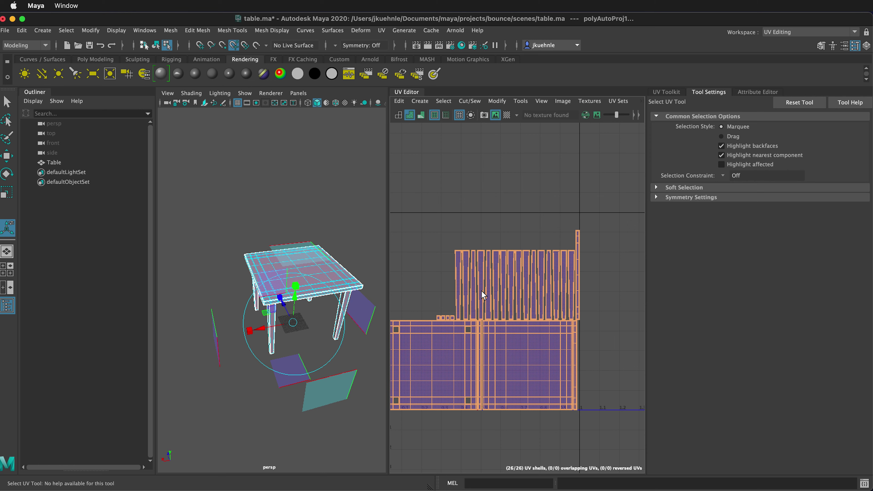
Step: Apply a planar UV projection to the table and generate auto-seams on its UV shell
{"action": "left_click", "coordinate": [421, 102]}
{"action": "left_click", "coordinate": [444, 180]}
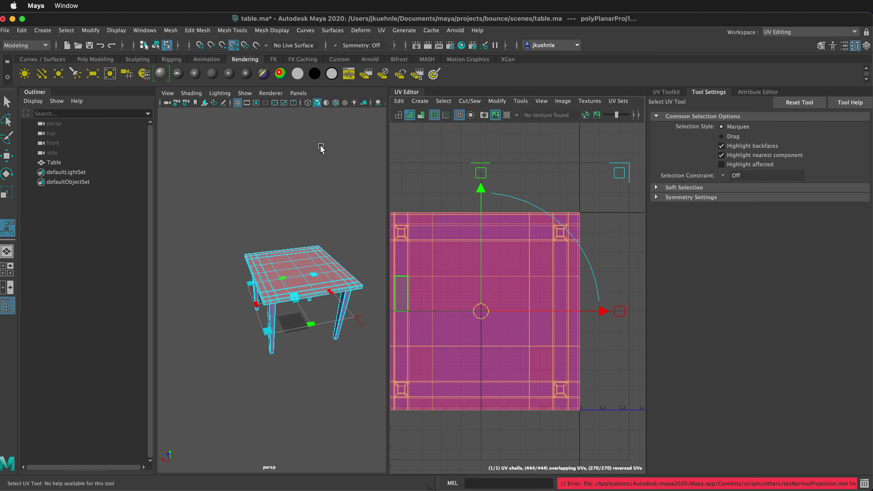
{"action": "right_click", "coordinate": [428, 176]}
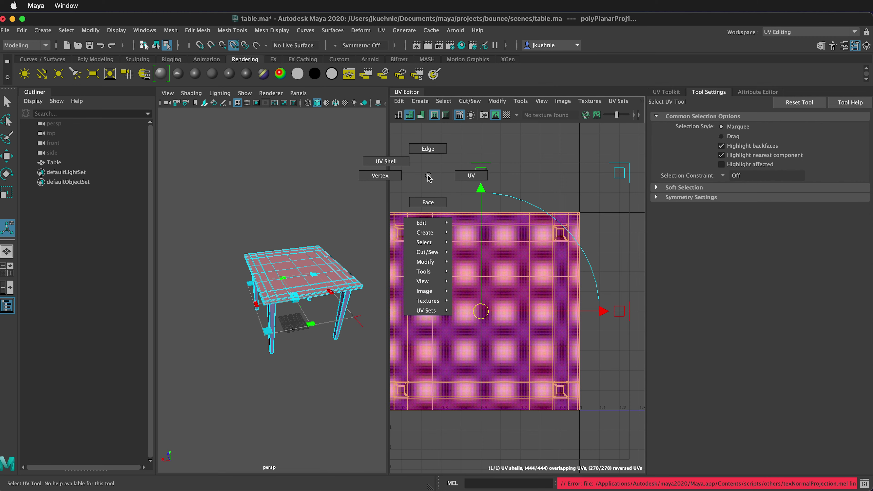
{"action": "left_click", "coordinate": [386, 161]}
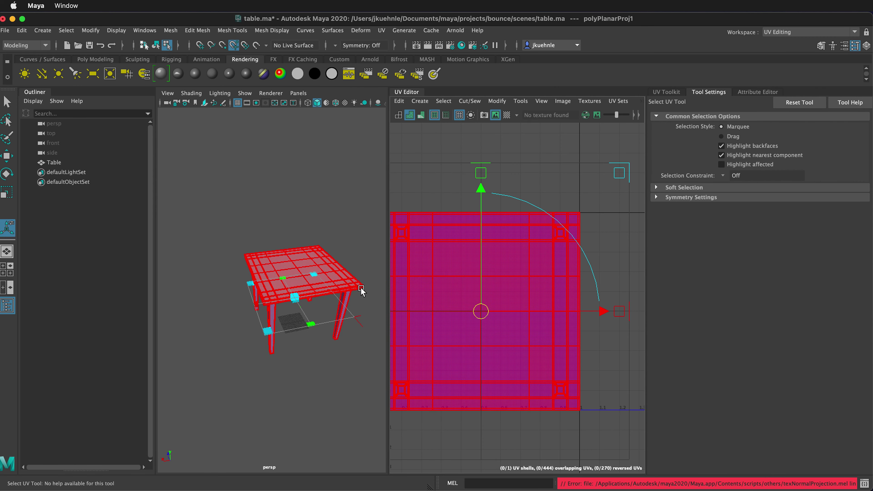
{"action": "left_click", "coordinate": [416, 208]}
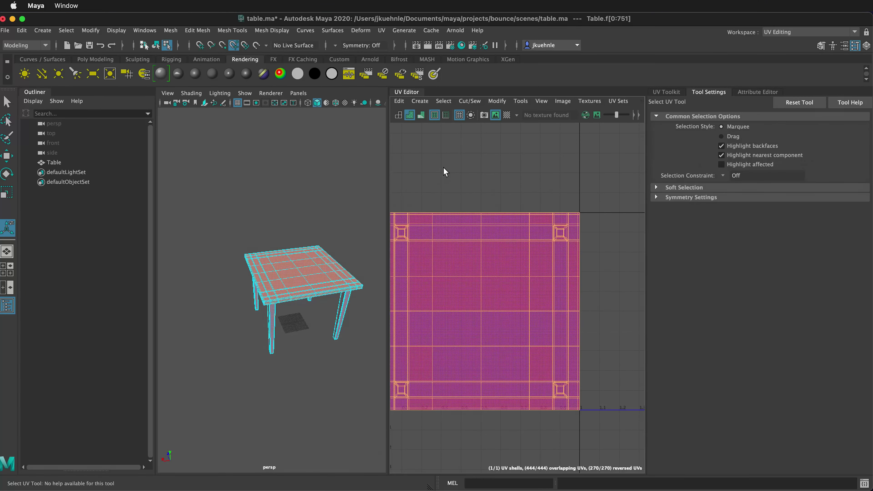
{"action": "left_click", "coordinate": [469, 101]}
{"action": "left_click", "coordinate": [469, 119]}
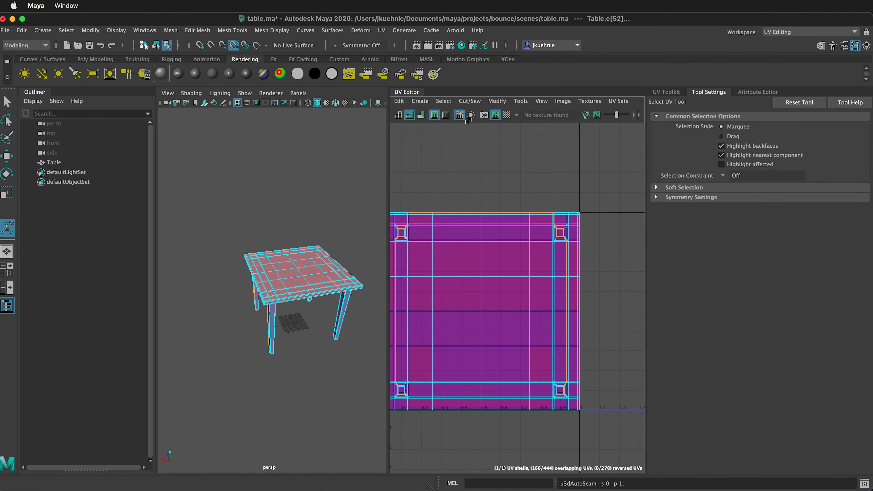
Step: Select the table's whole UV shell and unfold it
{"action": "left_click", "coordinate": [360, 204]}
{"action": "left_click", "coordinate": [541, 212]}
{"action": "left_click_drag", "start_coordinate": [557, 169], "coordinate": [402, 428]}
{"action": "left_click", "coordinate": [497, 101]}
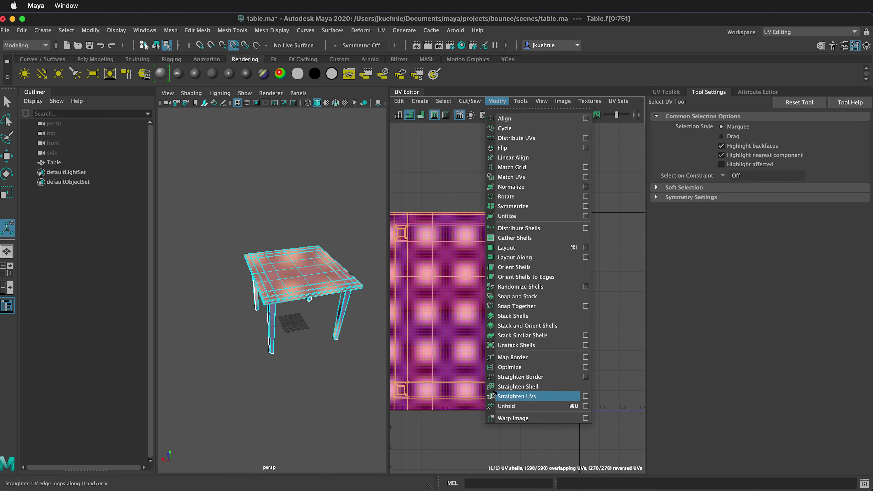
{"action": "left_click", "coordinate": [505, 406]}
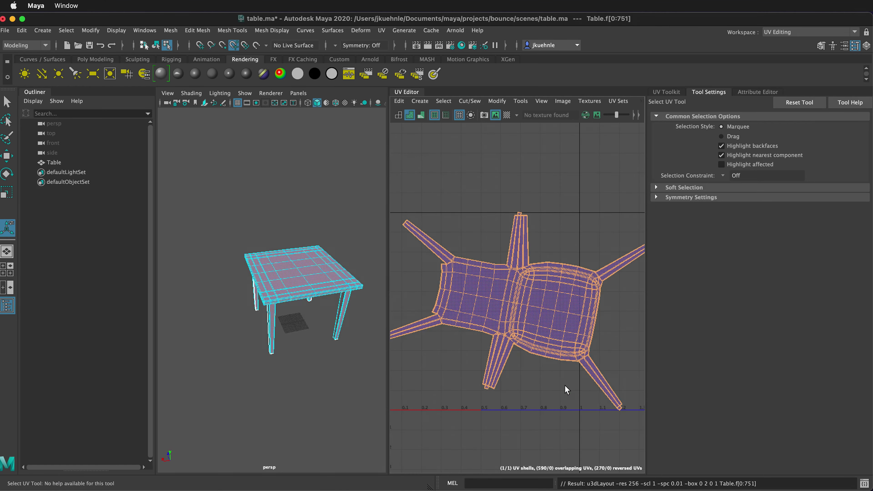
{"action": "key", "text": "f"}
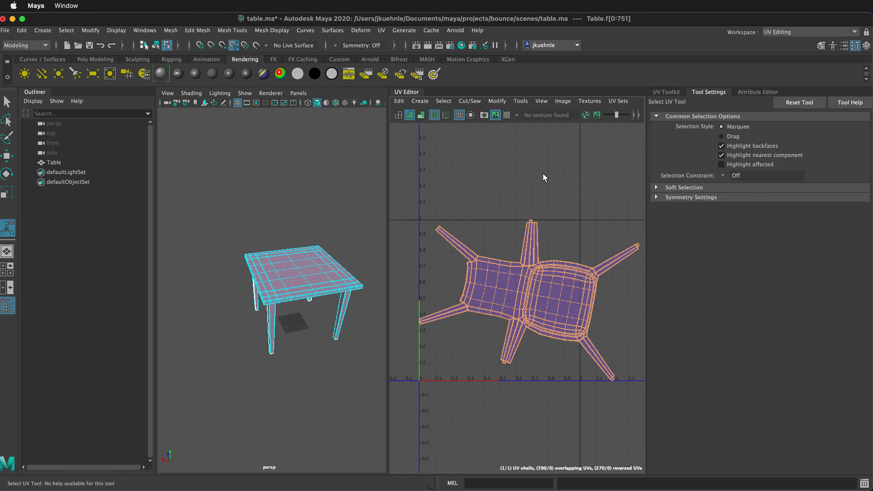
Step: Run Optimize several times on the table's unfolded UV shell using the UV Toolkit
{"action": "left_click_drag", "start_coordinate": [405, 198], "coordinate": [638, 415]}
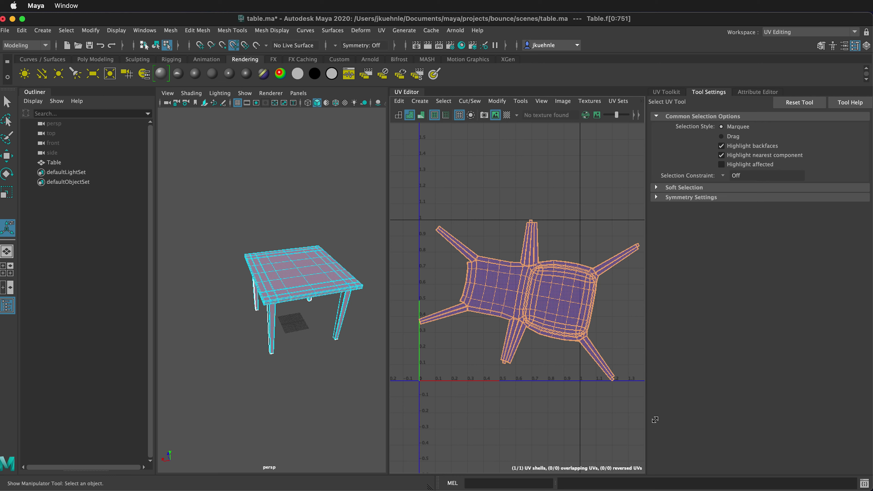
{"action": "left_click", "coordinate": [672, 93]}
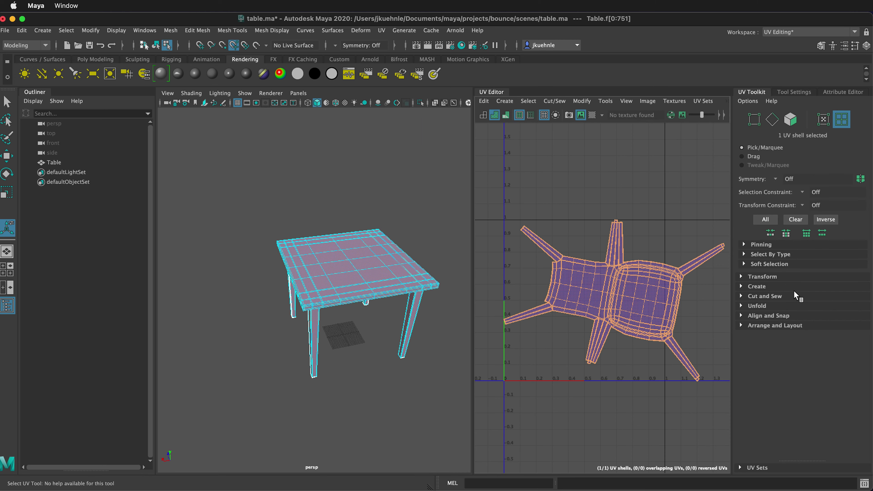
{"action": "left_click", "coordinate": [749, 296]}
{"action": "left_click", "coordinate": [742, 370]}
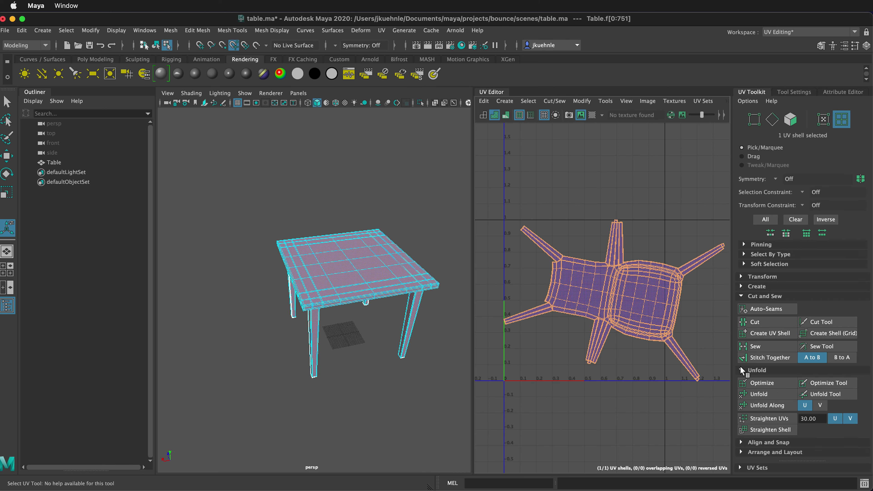
{"action": "left_click", "coordinate": [762, 383]}
{"action": "left_click", "coordinate": [768, 384]}
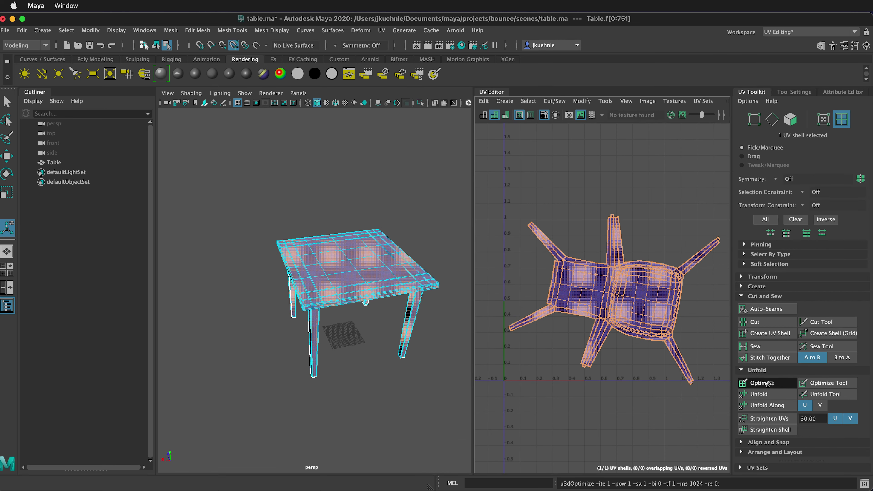
{"action": "left_click", "coordinate": [768, 384]}
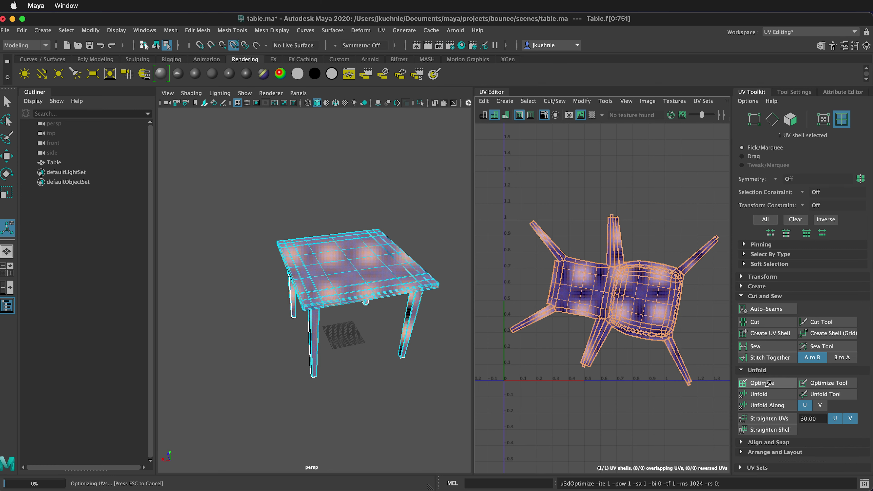
Step: Normalize the whole UV shell collectively along UV, preserving the aspect ratio and centering it on the closest tile
{"action": "left_click_drag", "start_coordinate": [495, 176], "coordinate": [731, 417]}
{"action": "left_click", "coordinate": [582, 101]}
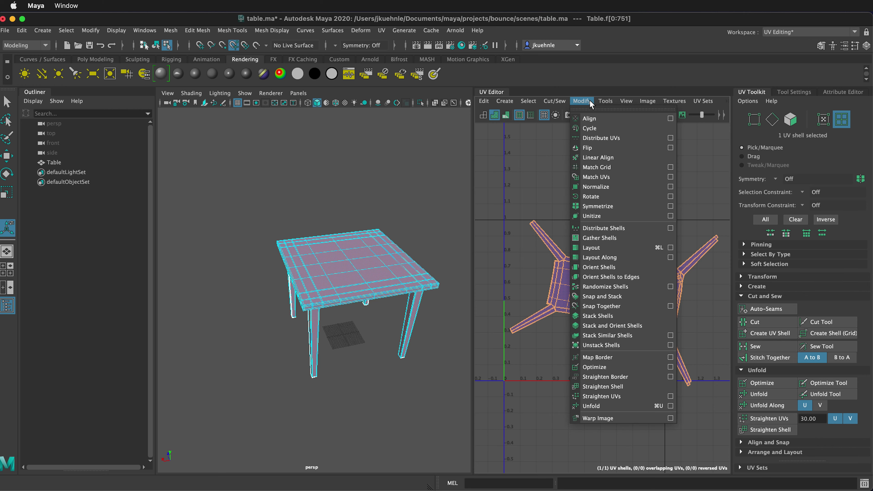
{"action": "left_click", "coordinate": [671, 186]}
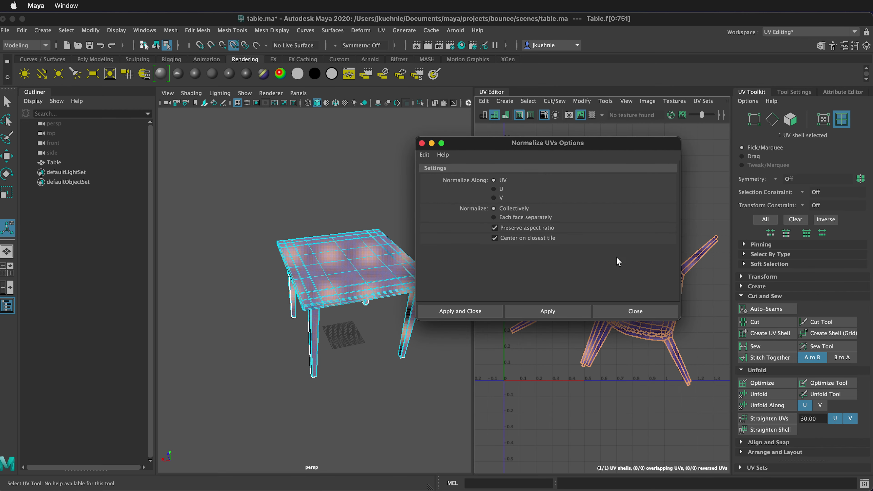
{"action": "left_click", "coordinate": [452, 311]}
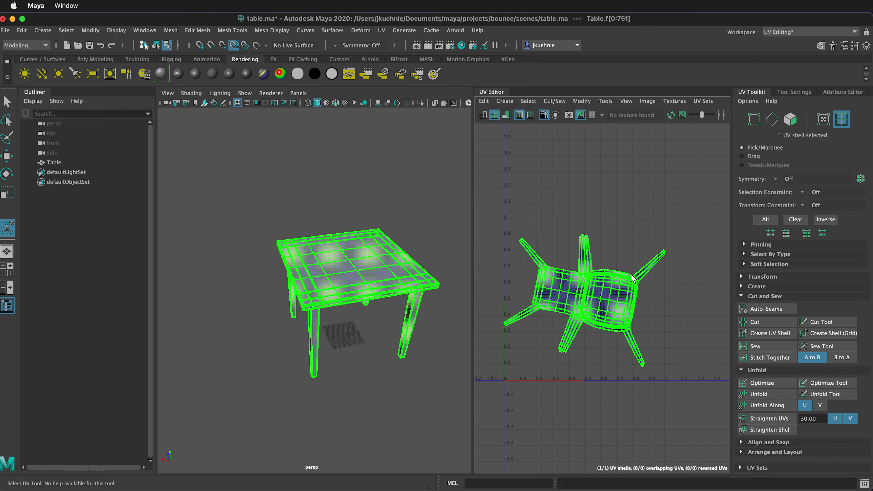
Step: Replace the table's unfolded UV layout with an automatic UV projection
{"action": "scroll", "coordinate": [633, 279], "scroll_direction": "up", "scroll_amount": 3}
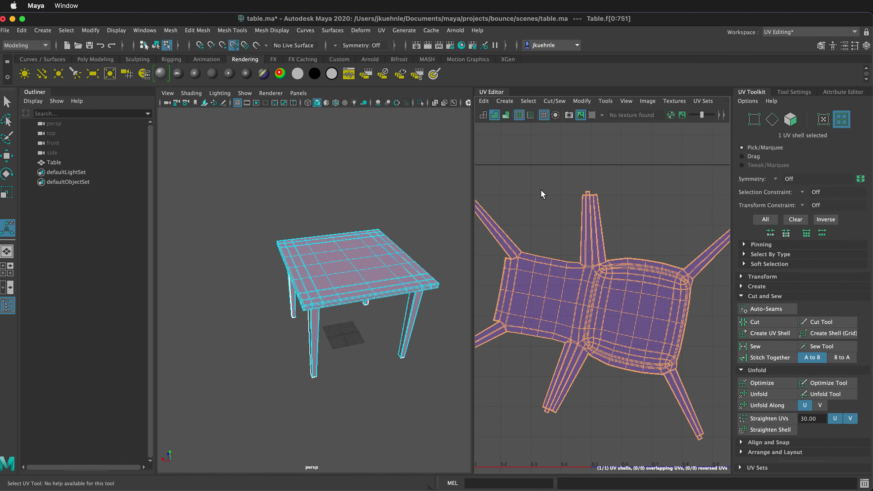
{"action": "scroll", "coordinate": [544, 193], "scroll_direction": "up", "scroll_amount": 1}
{"action": "left_click", "coordinate": [505, 101]}
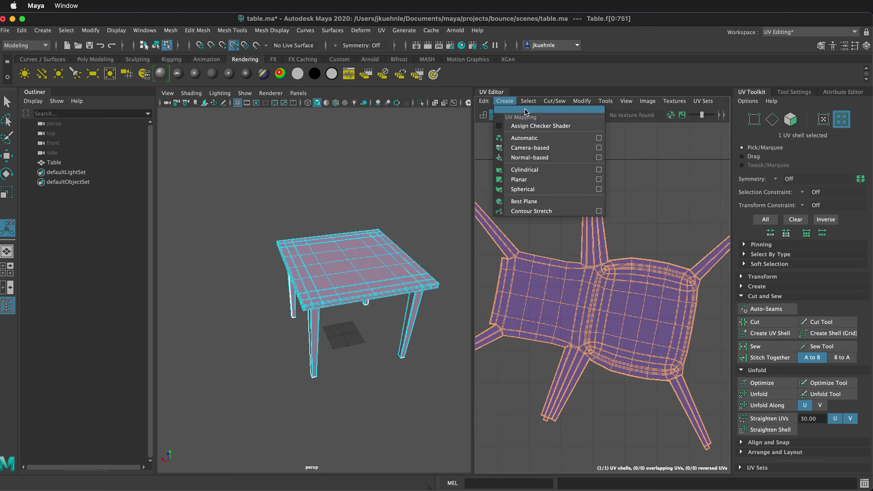
{"action": "left_click", "coordinate": [524, 138]}
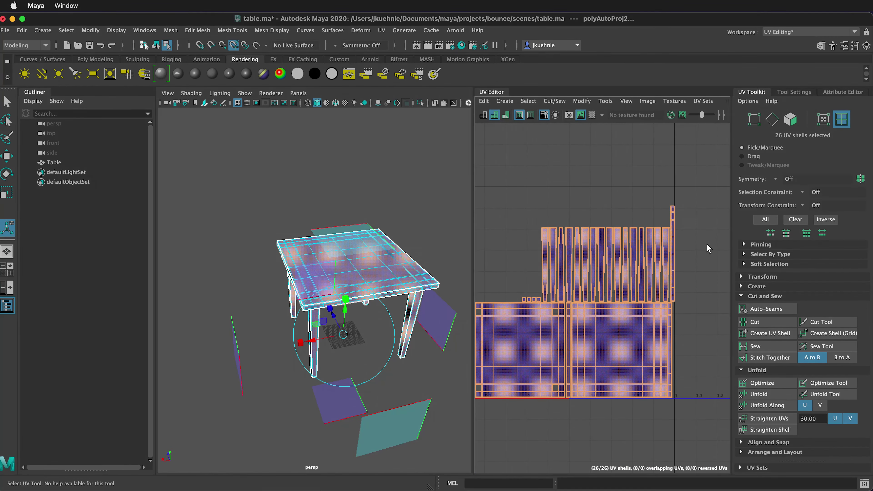
Step: Examine the table leg UV shells in the automatic projection's layout
{"action": "scroll", "coordinate": [652, 248], "scroll_direction": "up", "scroll_amount": 3}
{"action": "scroll", "coordinate": [653, 248], "scroll_direction": "up", "scroll_amount": 2}
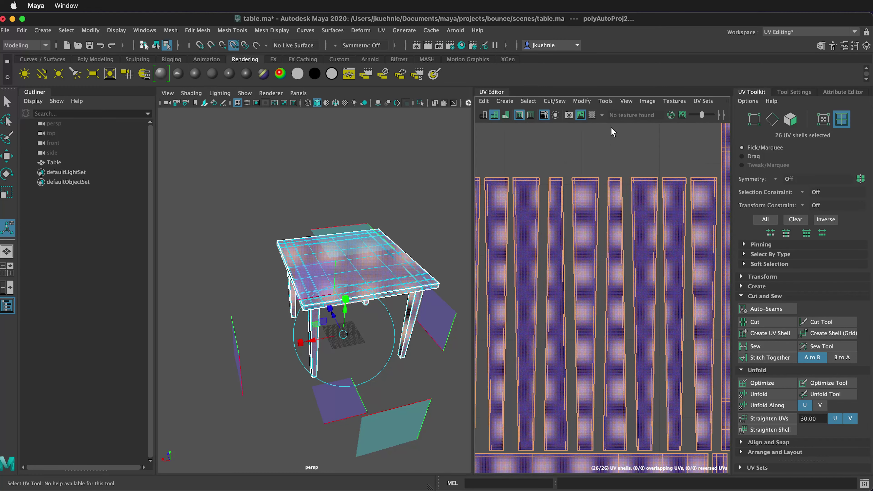
{"action": "scroll", "coordinate": [616, 152], "scroll_direction": "up", "scroll_amount": 3}
{"action": "scroll", "coordinate": [615, 152], "scroll_direction": "down", "scroll_amount": 4}
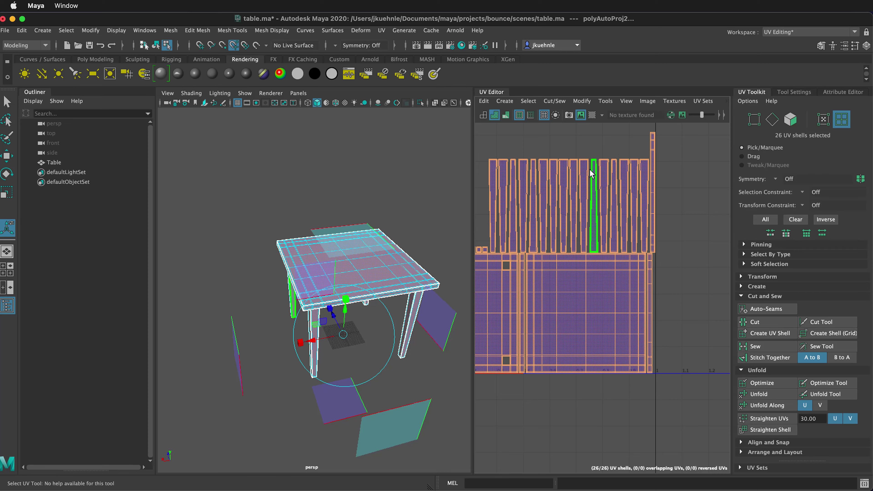
{"action": "middle_click_drag", "start_coordinate": [589, 168], "coordinate": [622, 190], "text": "alt"}
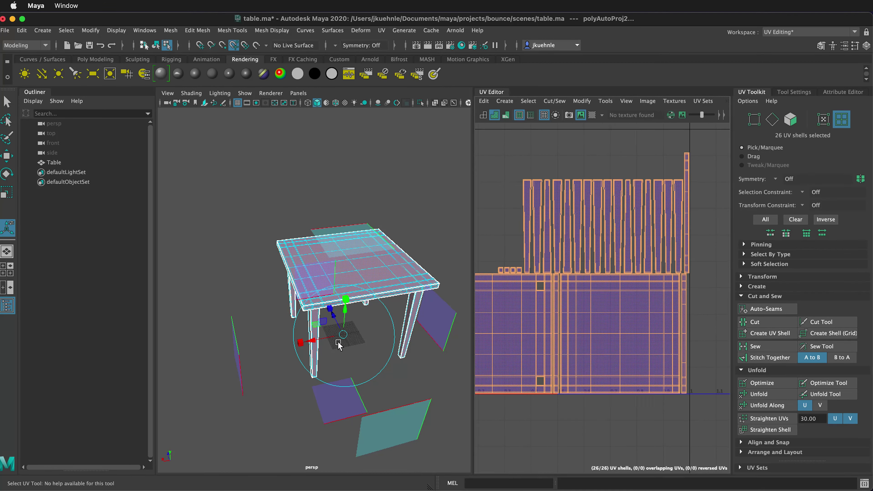
{"action": "scroll", "coordinate": [525, 188], "scroll_direction": "up", "scroll_amount": 4}
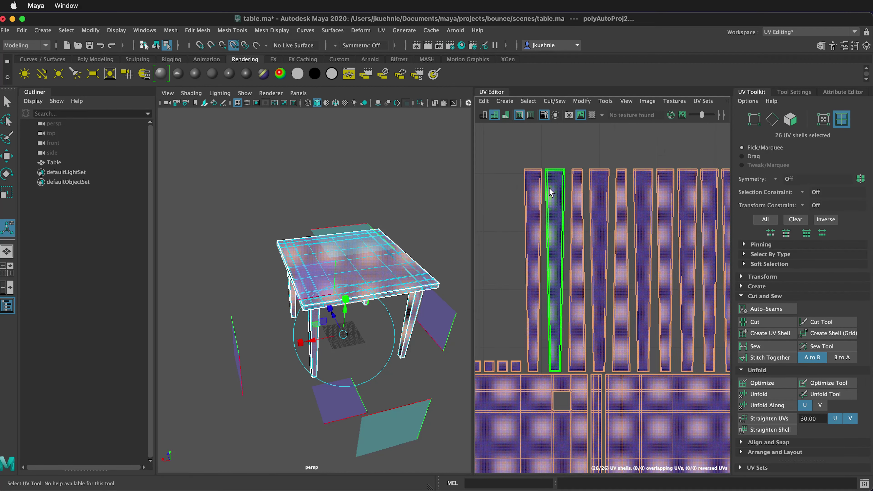
{"action": "scroll", "coordinate": [552, 186], "scroll_direction": "up", "scroll_amount": 3}
{"action": "scroll", "coordinate": [551, 183], "scroll_direction": "down", "scroll_amount": 2}
Step: Repeat the automatic projection on the table, return to object mode and clear the selection
{"action": "key", "text": "g"}
{"action": "right_click", "coordinate": [365, 185]}
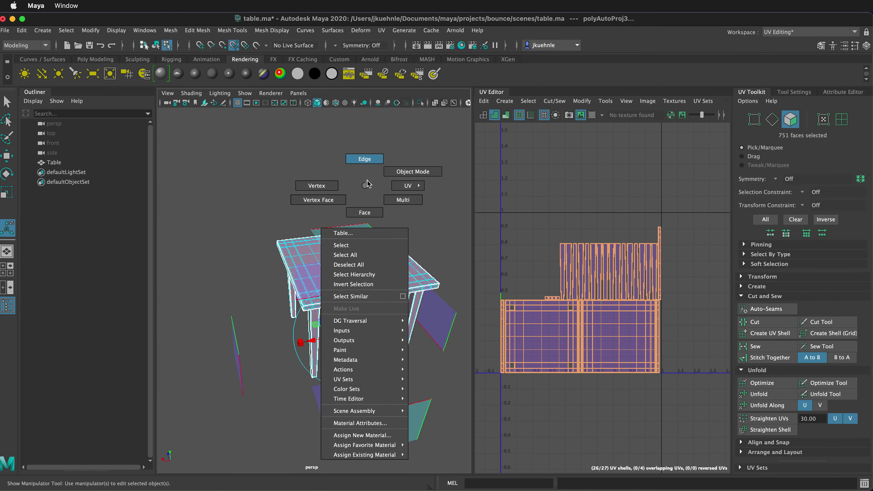
{"action": "left_click", "coordinate": [413, 171]}
{"action": "left_click", "coordinate": [464, 238]}
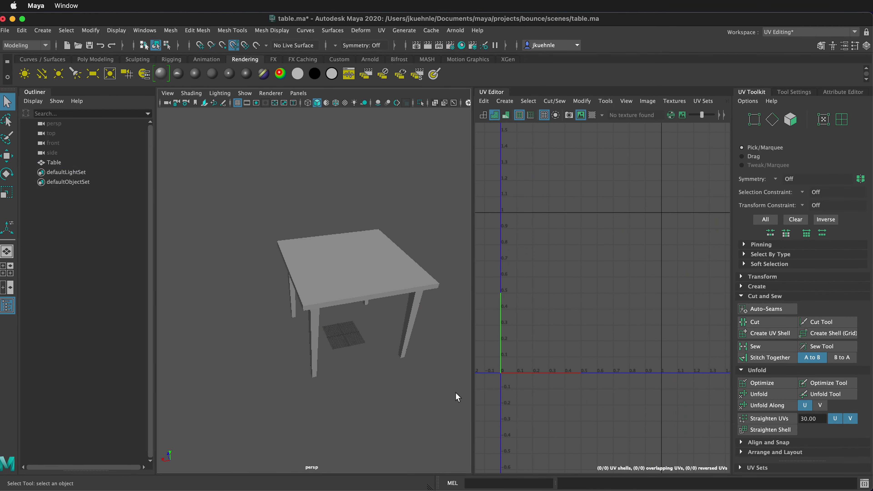
Step: Activate the 3D Paint Tool on the table and assign it a 2048 × 2048 Maya IFF file texture for Color
{"action": "left_click", "coordinate": [350, 284]}
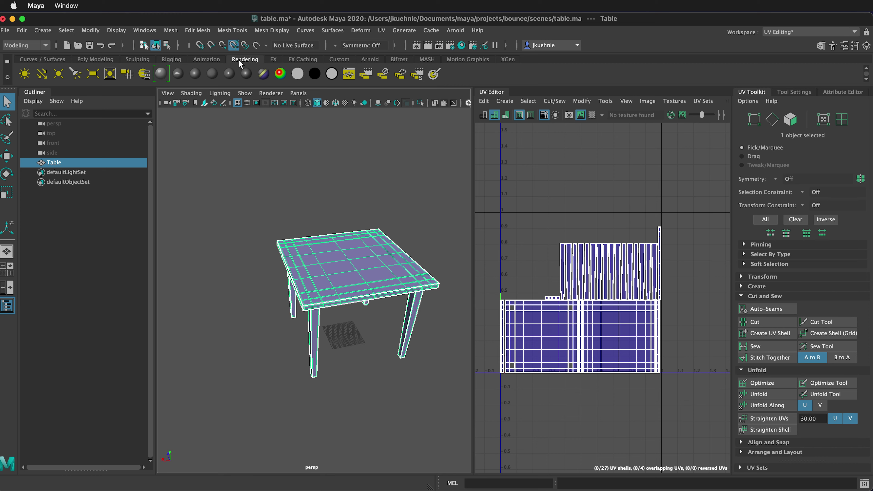
{"action": "left_click", "coordinate": [434, 74]}
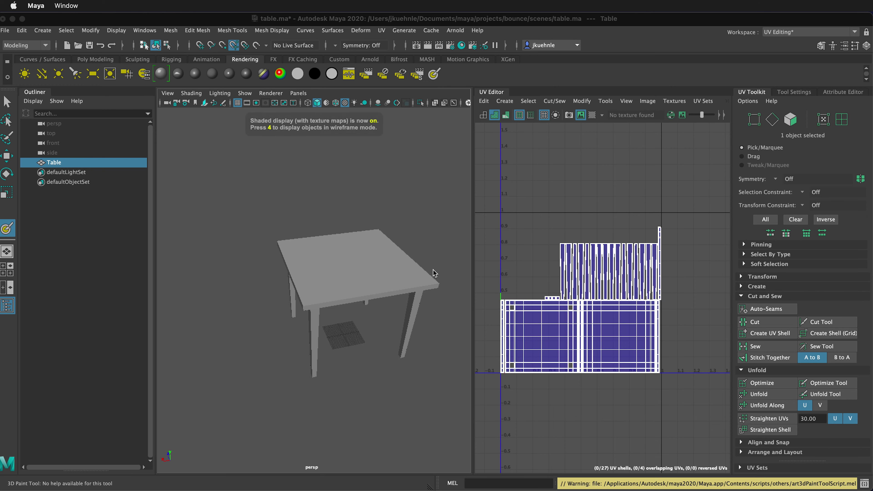
{"action": "left_click", "coordinate": [801, 92]}
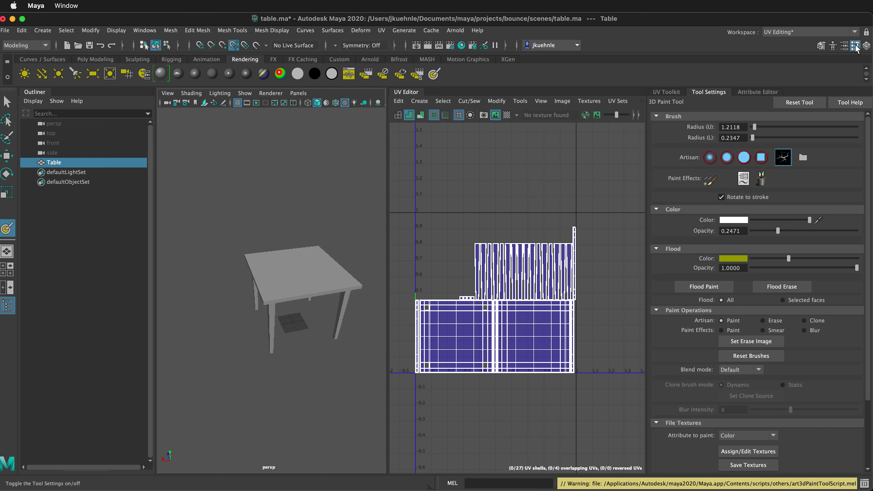
{"action": "left_click", "coordinate": [739, 451]}
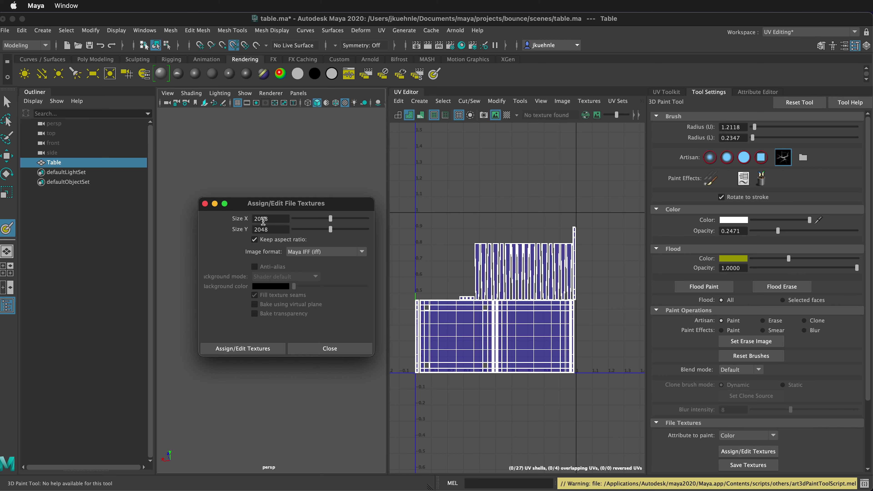
{"action": "left_click", "coordinate": [273, 348]}
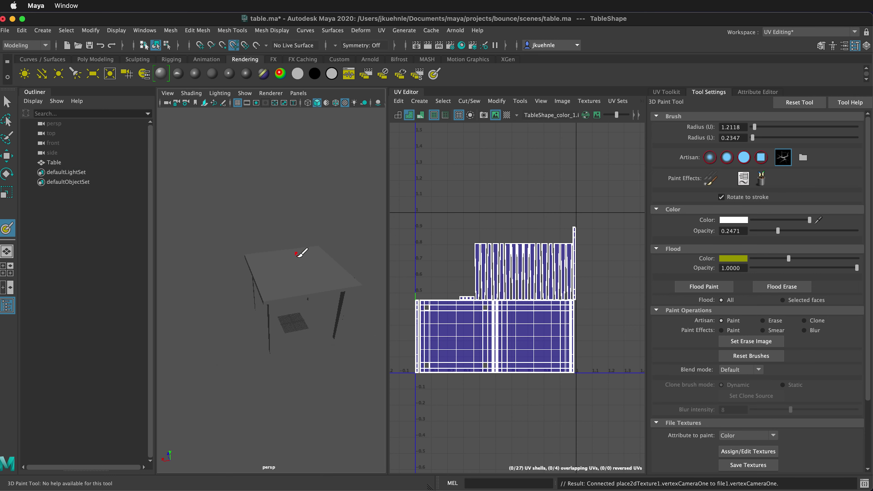
Step: Paint a faint white test stroke on the tabletop, and set the brush color to magenta with an opacity of 1.0000
{"action": "mouse_move", "coordinate": [282, 277]}
{"action": "left_mouse_down"}
{"action": "mouse_move", "coordinate": [316, 269]}
{"action": "mouse_move", "coordinate": [304, 284]}
{"action": "left_mouse_up"}
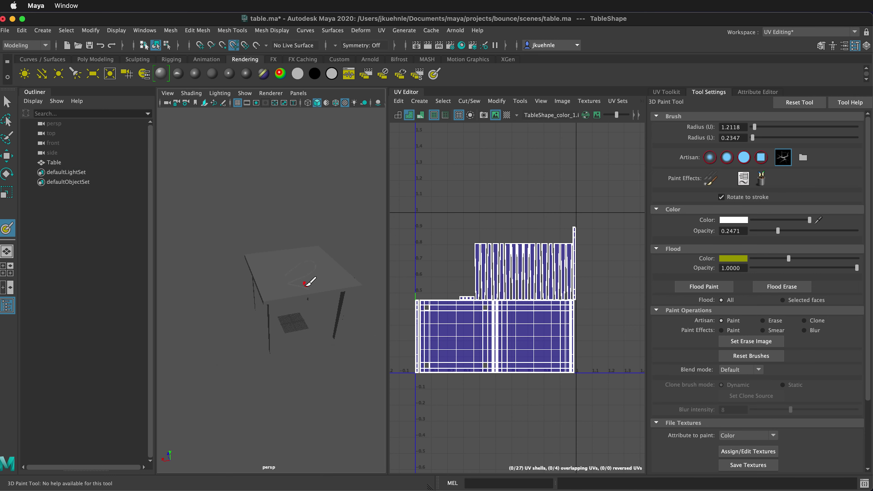
{"action": "left_click", "coordinate": [742, 220]}
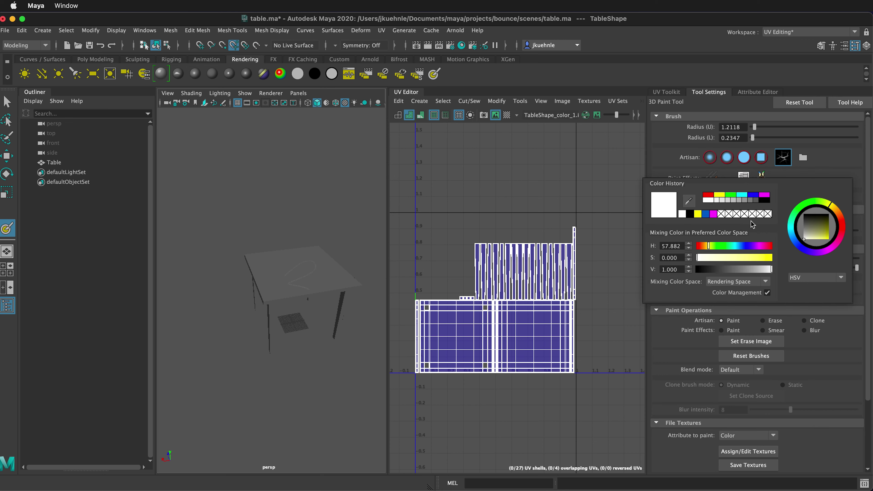
{"action": "left_click", "coordinate": [715, 215]}
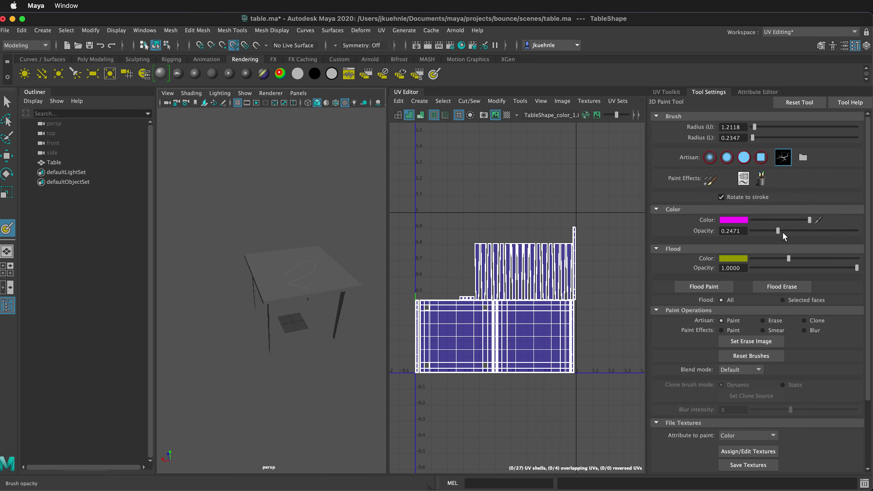
{"action": "left_click_drag", "start_coordinate": [778, 231], "coordinate": [858, 230]}
Step: Paint curved magenta strokes across the tabletop and legs and save the painted textures
{"action": "left_click_drag", "start_coordinate": [310, 273], "coordinate": [354, 284]}
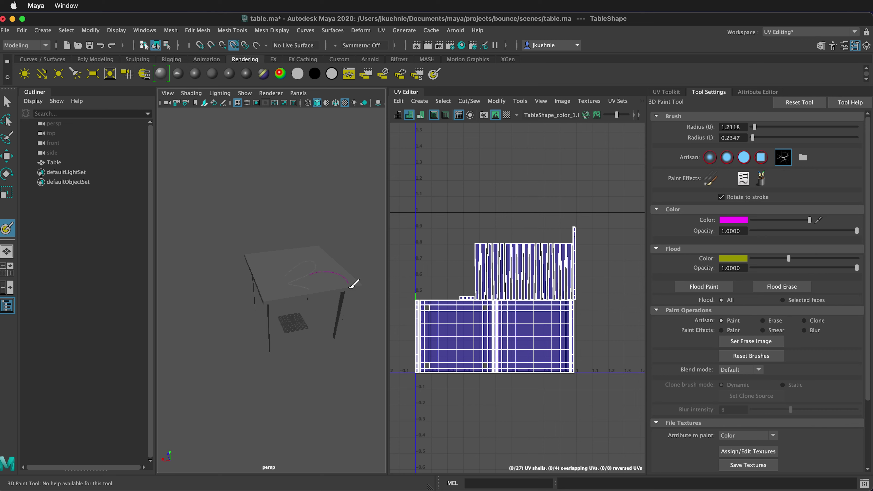
{"action": "left_click_drag", "start_coordinate": [278, 303], "coordinate": [309, 262]}
{"action": "left_click", "coordinate": [749, 465]}
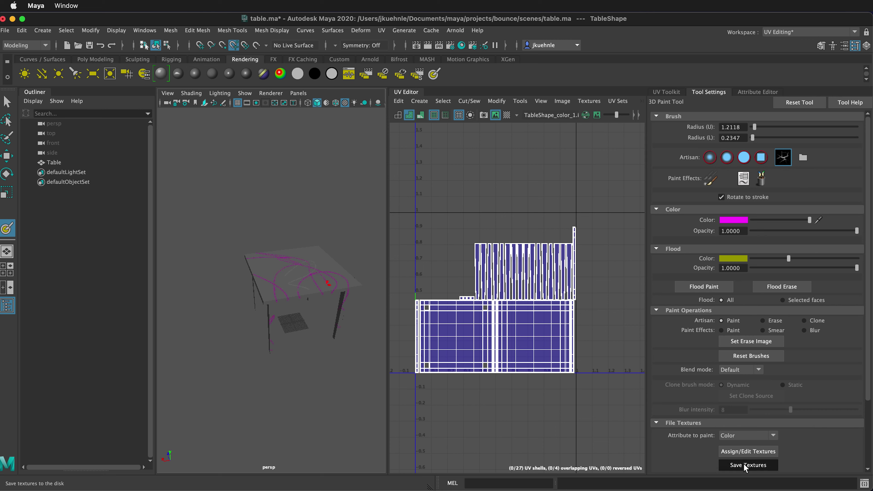
{"action": "scroll", "coordinate": [511, 336], "scroll_direction": "up", "scroll_amount": 4}
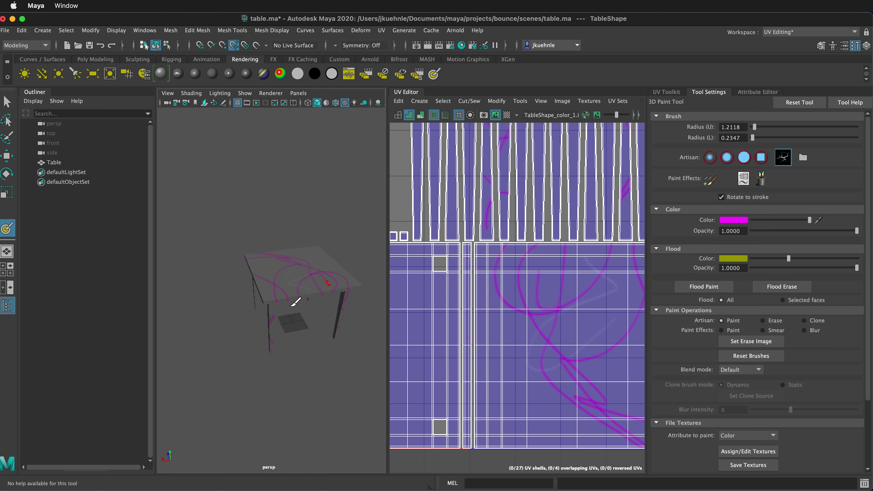
{"action": "scroll", "coordinate": [284, 256], "scroll_direction": "up", "scroll_amount": 5}
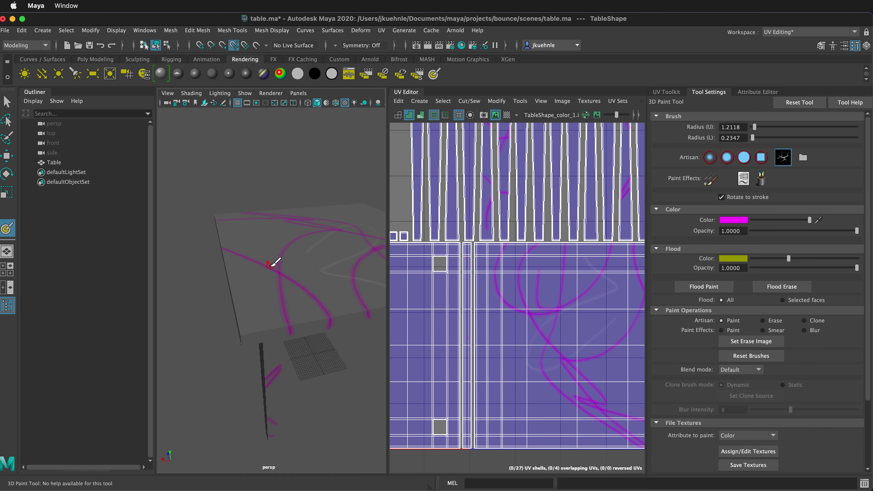
{"action": "mouse_move", "coordinate": [275, 262]}
{"action": "left_mouse_down", "text": "alt"}
{"action": "mouse_move", "coordinate": [316, 265]}
{"action": "mouse_move", "coordinate": [210, 285]}
{"action": "mouse_move", "coordinate": [260, 248]}
{"action": "mouse_move", "coordinate": [329, 353]}
{"action": "mouse_move", "coordinate": [255, 234]}
{"action": "mouse_move", "coordinate": [260, 248]}
{"action": "left_mouse_up", "text": "alt"}
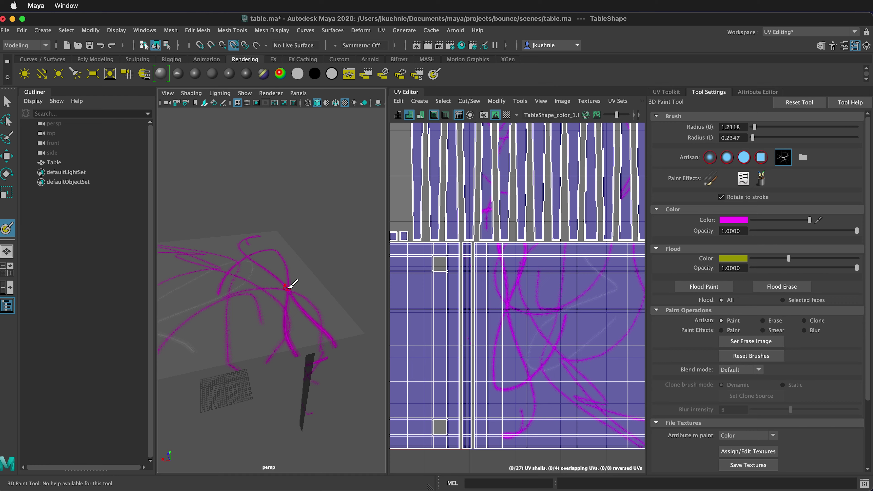
Step: Leave the 3D Paint Tool and assign a new Blinn material to the table
{"action": "right_click_drag", "start_coordinate": [340, 203], "coordinate": [363, 200]}
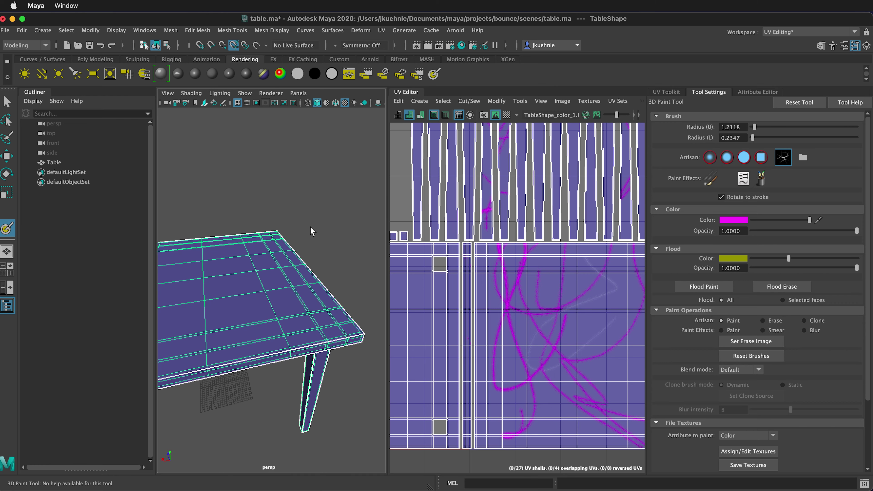
{"action": "key", "text": "q"}
{"action": "right_click_drag", "start_coordinate": [291, 267], "coordinate": [275, 490]}
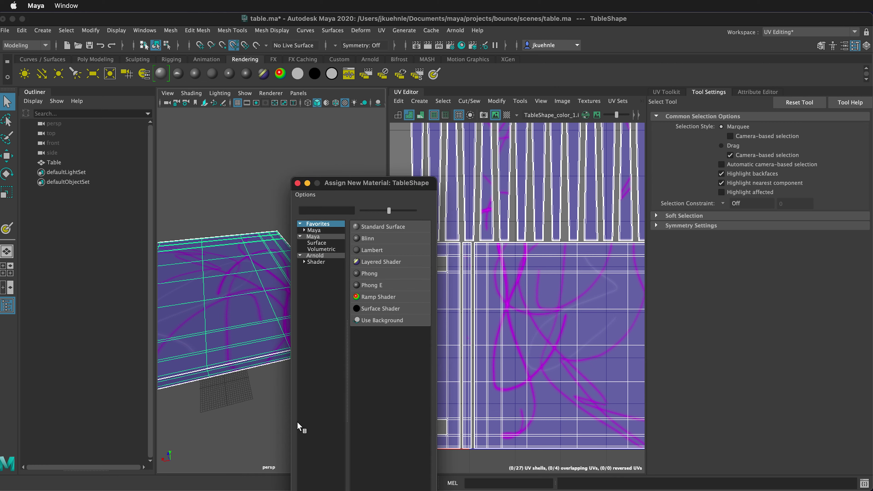
{"action": "left_click", "coordinate": [370, 236]}
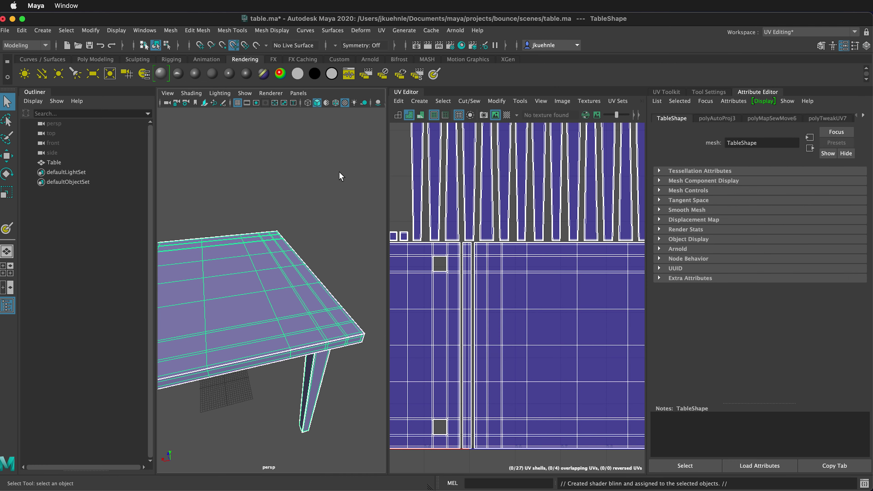
Step: Assign a new 2048 × 2048 Maya IFF color texture to the table and 3D-paint looping magenta strokes on the tabletop
{"action": "scroll", "coordinate": [612, 354], "scroll_direction": "down", "scroll_amount": 5}
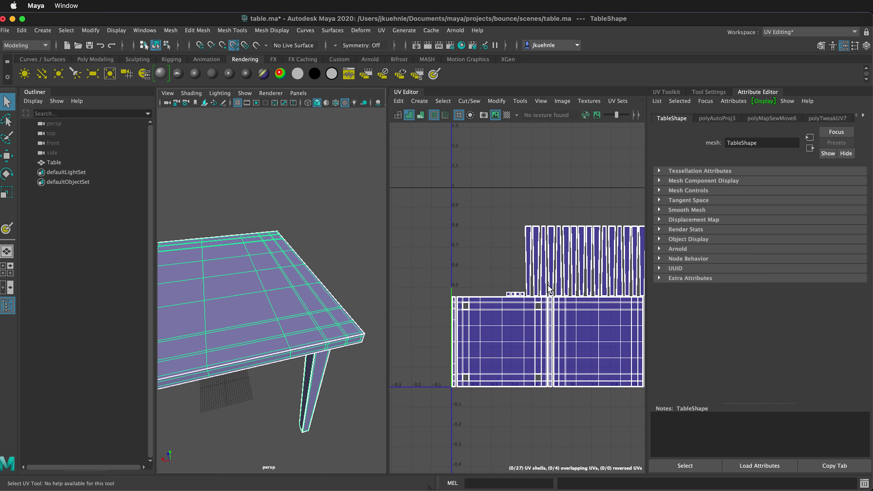
{"action": "left_click", "coordinate": [305, 310]}
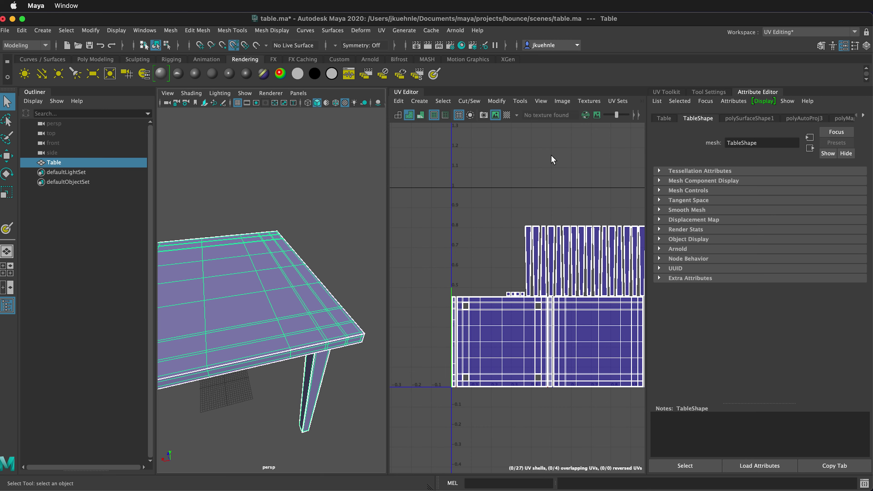
{"action": "key", "text": "y"}
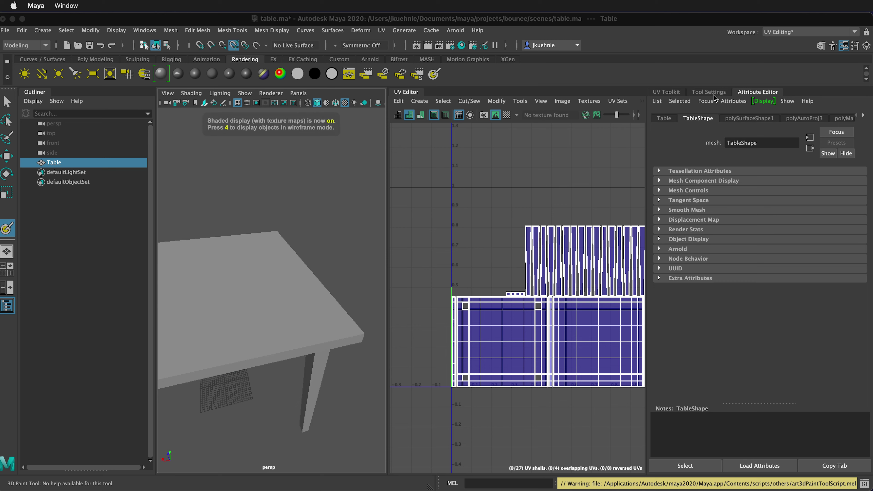
{"action": "left_click", "coordinate": [713, 92]}
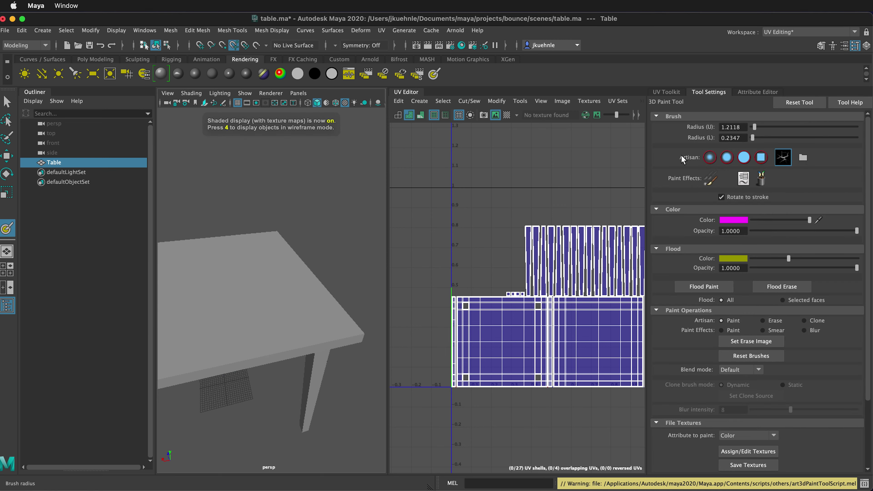
{"action": "left_click", "coordinate": [744, 451]}
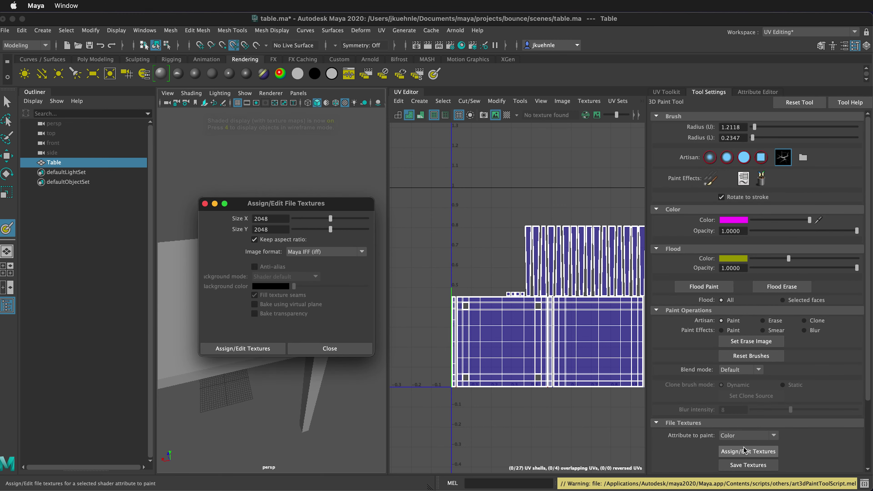
{"action": "left_click", "coordinate": [256, 349]}
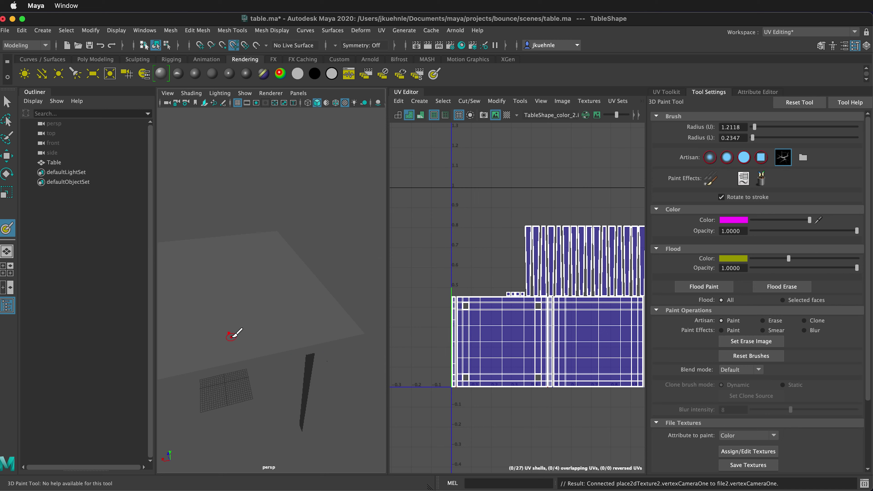
{"action": "mouse_move", "coordinate": [233, 331]}
{"action": "left_mouse_down"}
{"action": "mouse_move", "coordinate": [201, 332]}
{"action": "mouse_move", "coordinate": [201, 314]}
{"action": "mouse_move", "coordinate": [320, 335]}
{"action": "mouse_move", "coordinate": [315, 312]}
{"action": "left_mouse_up"}
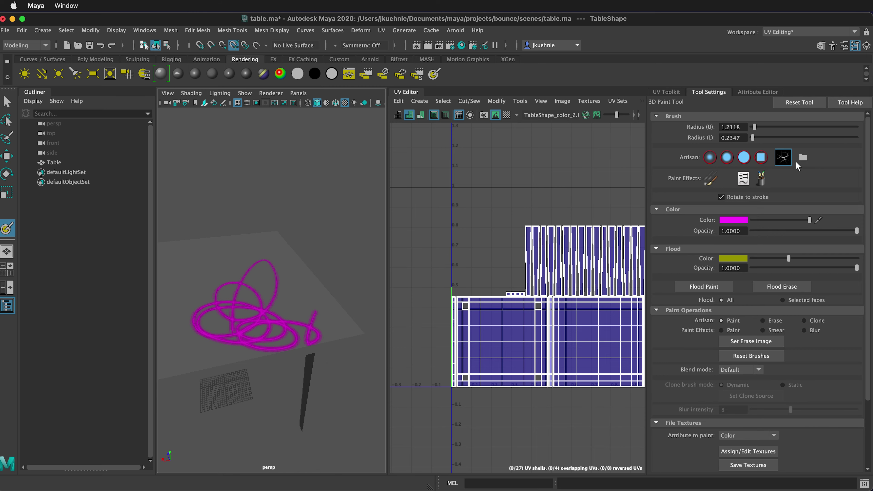
Step: Load the thistle.jpg brush shape and paint more magenta loops over the tabletop
{"action": "left_click", "coordinate": [805, 157]}
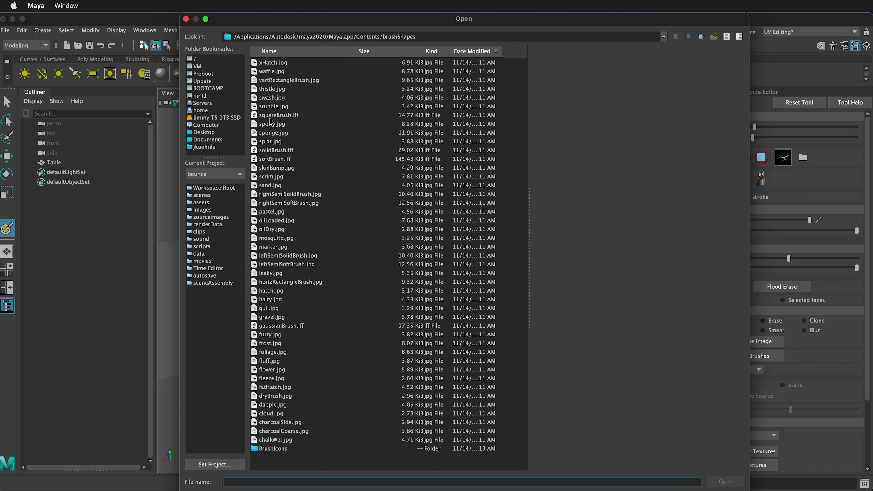
{"action": "left_click", "coordinate": [270, 89]}
{"action": "left_click", "coordinate": [725, 485]}
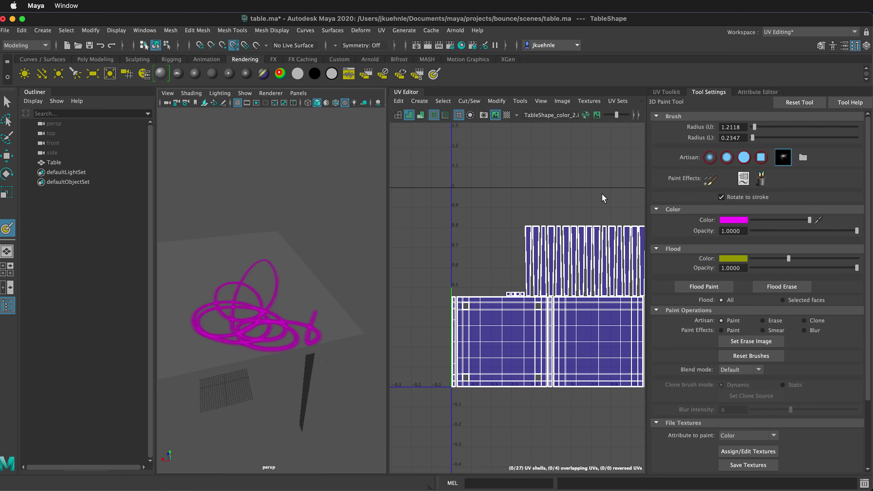
{"action": "mouse_move", "coordinate": [270, 323]}
{"action": "left_mouse_down"}
{"action": "mouse_move", "coordinate": [261, 266]}
{"action": "mouse_move", "coordinate": [271, 280]}
{"action": "mouse_move", "coordinate": [251, 350]}
{"action": "mouse_move", "coordinate": [216, 277]}
{"action": "mouse_move", "coordinate": [216, 229]}
{"action": "mouse_move", "coordinate": [247, 282]}
{"action": "mouse_move", "coordinate": [303, 312]}
{"action": "mouse_move", "coordinate": [324, 300]}
{"action": "left_mouse_up"}
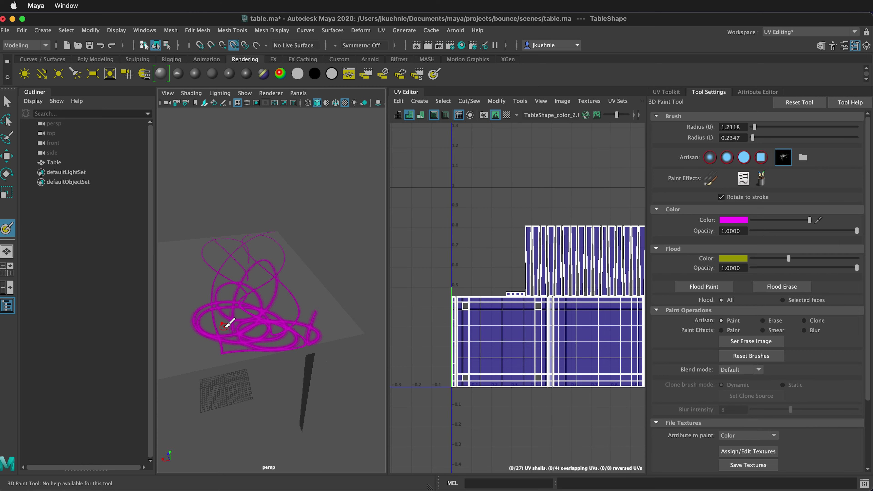
Step: Choose the laserGlow brush from the Paint Effects Glows examples for the 3D Paint Tool
{"action": "left_click", "coordinate": [761, 179]}
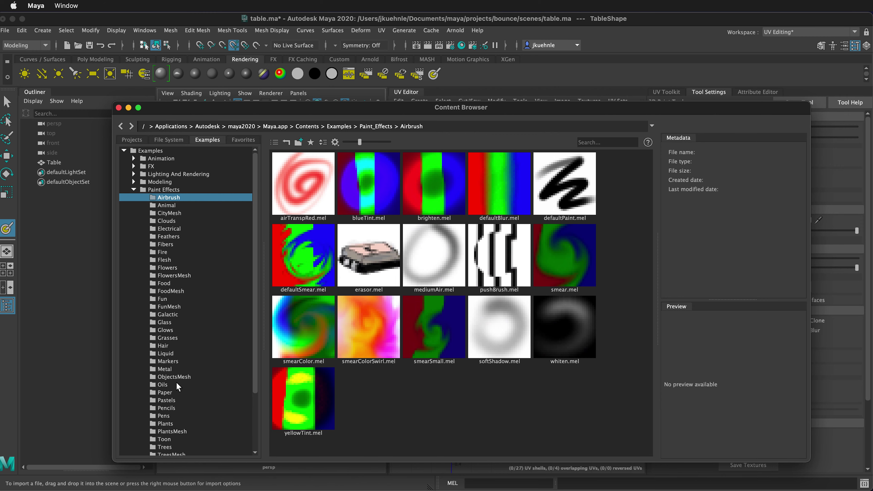
{"action": "scroll", "coordinate": [176, 314], "scroll_direction": "down", "scroll_amount": 1}
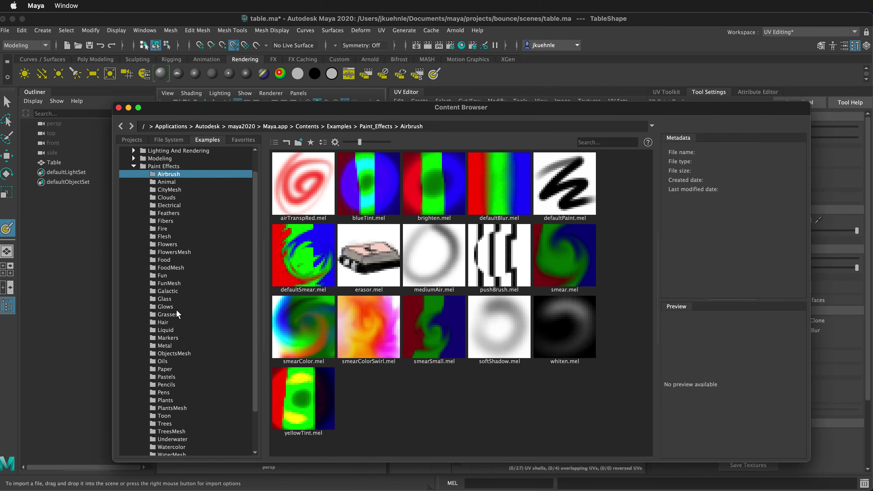
{"action": "left_click", "coordinate": [164, 276]}
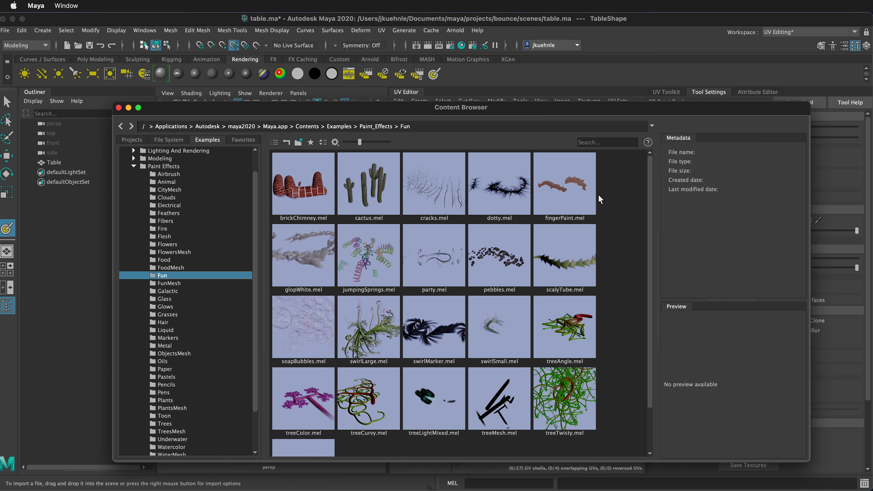
{"action": "scroll", "coordinate": [507, 308], "scroll_direction": "down", "scroll_amount": 2}
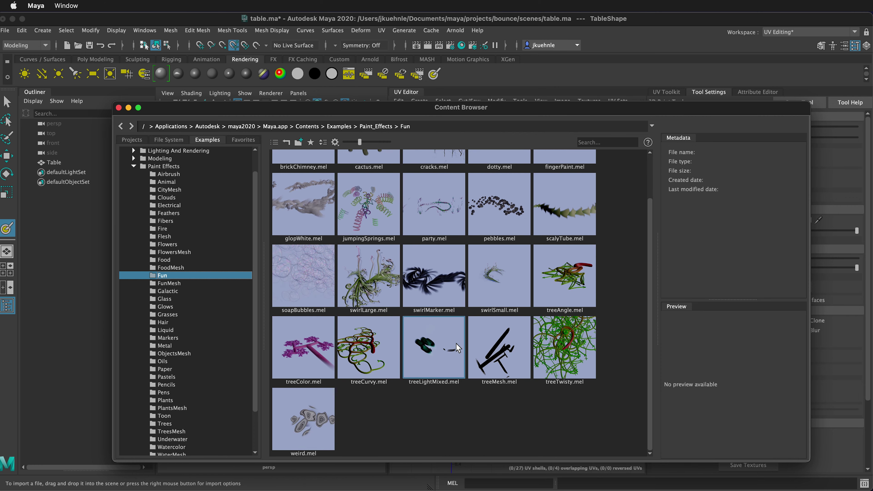
{"action": "left_click", "coordinate": [171, 306]}
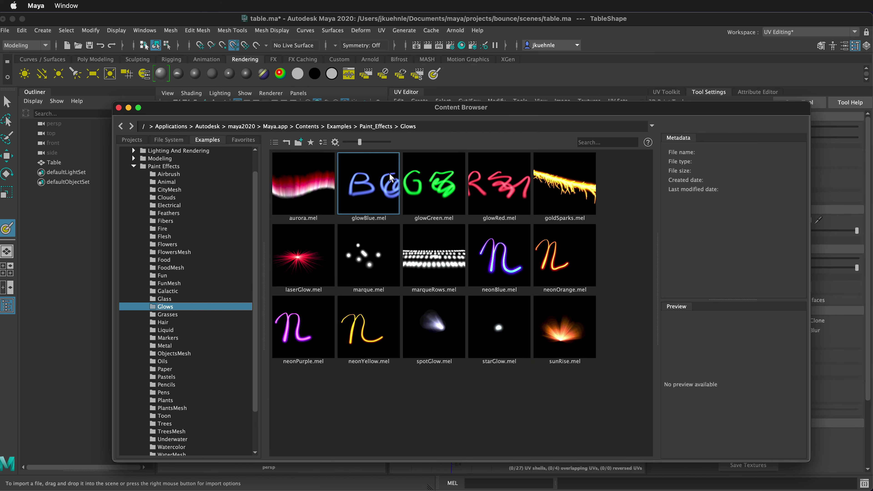
{"action": "left_click", "coordinate": [305, 245]}
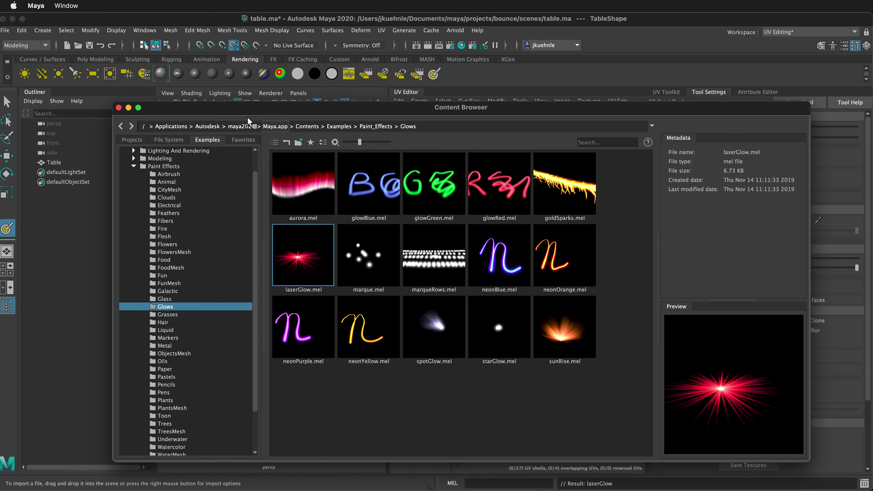
{"action": "left_click", "coordinate": [119, 108]}
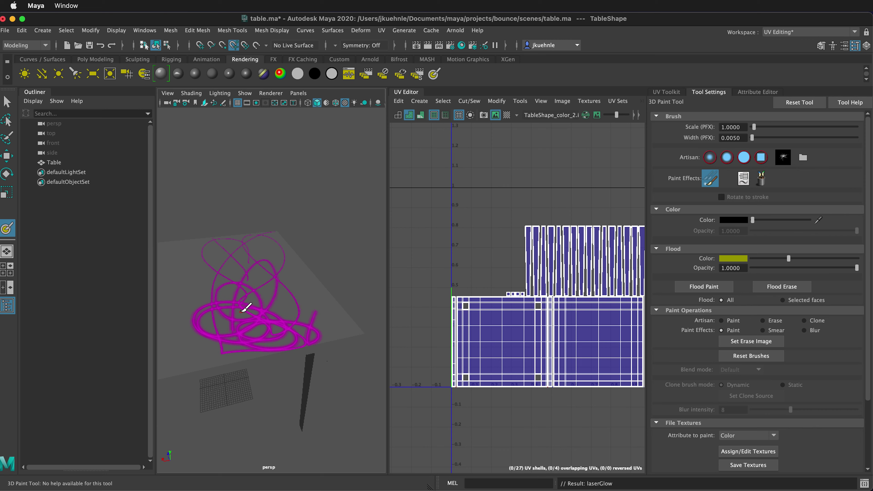
Step: Stamp five laser glows at scattered spots across the tabletop
{"action": "left_click", "coordinate": [203, 300]}
{"action": "left_click", "coordinate": [317, 335]}
{"action": "left_click", "coordinate": [272, 293]}
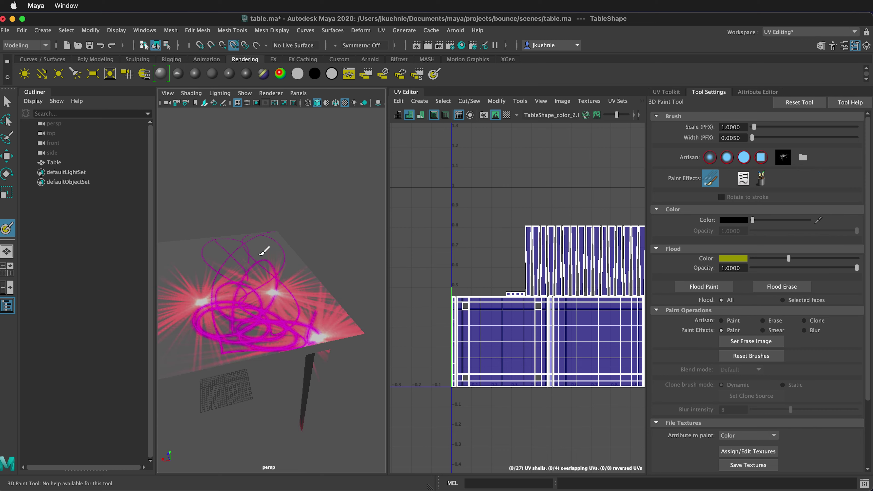
{"action": "left_click", "coordinate": [220, 253]}
{"action": "left_click", "coordinate": [269, 257]}
{"action": "scroll", "coordinate": [315, 282], "scroll_direction": "down", "scroll_amount": 5}
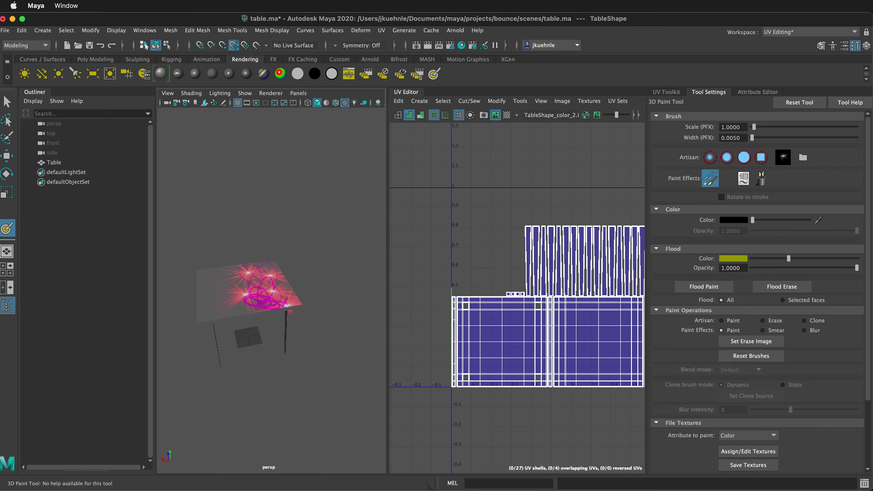
Step: Save the painted textures and check the magenta strokes and laser glows on the tabletop shell in the UV layout
{"action": "left_click", "coordinate": [748, 465]}
{"action": "scroll", "coordinate": [583, 344], "scroll_direction": "up", "scroll_amount": 3}
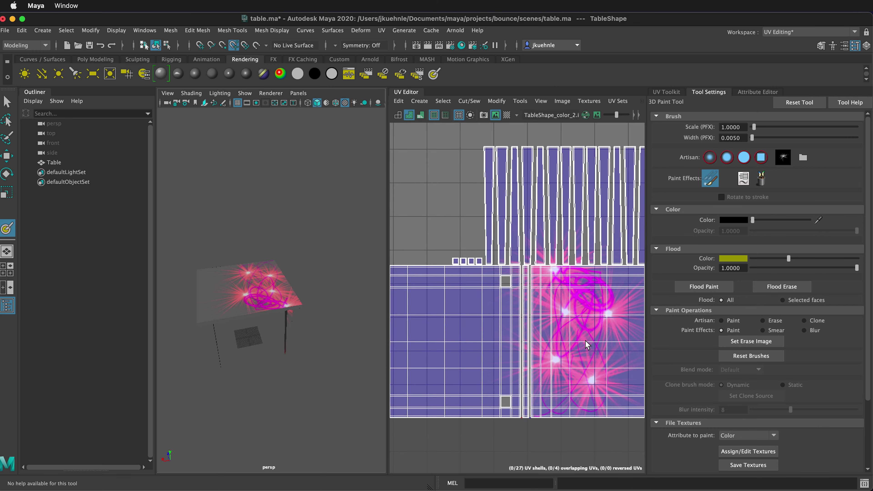
{"action": "scroll", "coordinate": [584, 348], "scroll_direction": "up", "scroll_amount": 3}
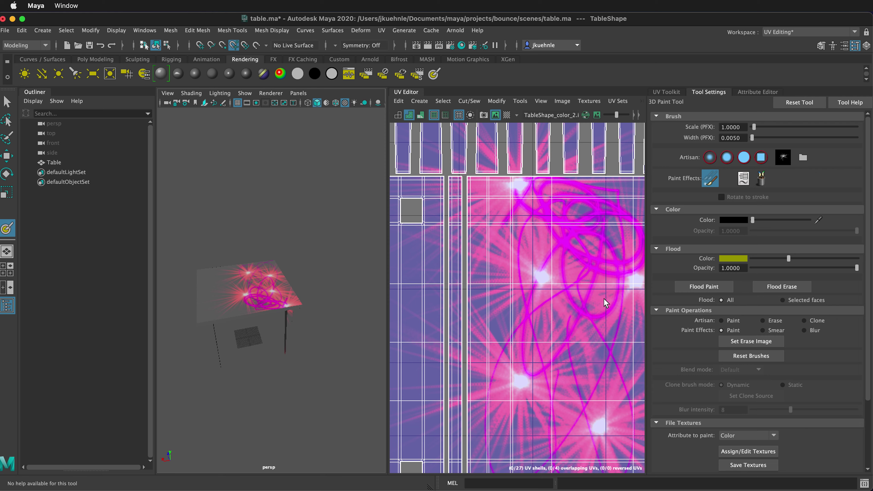
Step: Paint more laser glows over the unpainted half of the tabletop and on the table legs, and inspect the tabletop up close
{"action": "mouse_move", "coordinate": [218, 289]}
{"action": "left_mouse_down"}
{"action": "mouse_move", "coordinate": [200, 260]}
{"action": "mouse_move", "coordinate": [214, 282]}
{"action": "left_mouse_up"}
{"action": "mouse_move", "coordinate": [297, 315]}
{"action": "left_mouse_down"}
{"action": "mouse_move", "coordinate": [293, 357]}
{"action": "mouse_move", "coordinate": [287, 342]}
{"action": "left_mouse_up"}
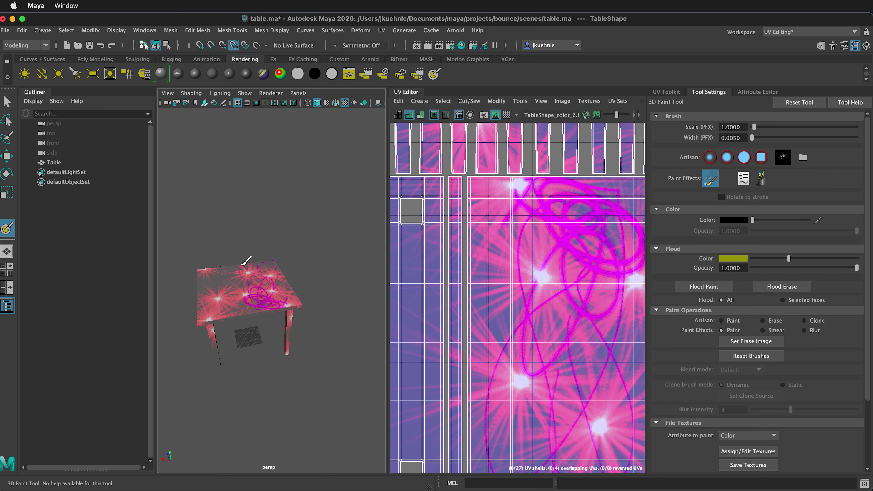
{"action": "left_click", "coordinate": [212, 287]}
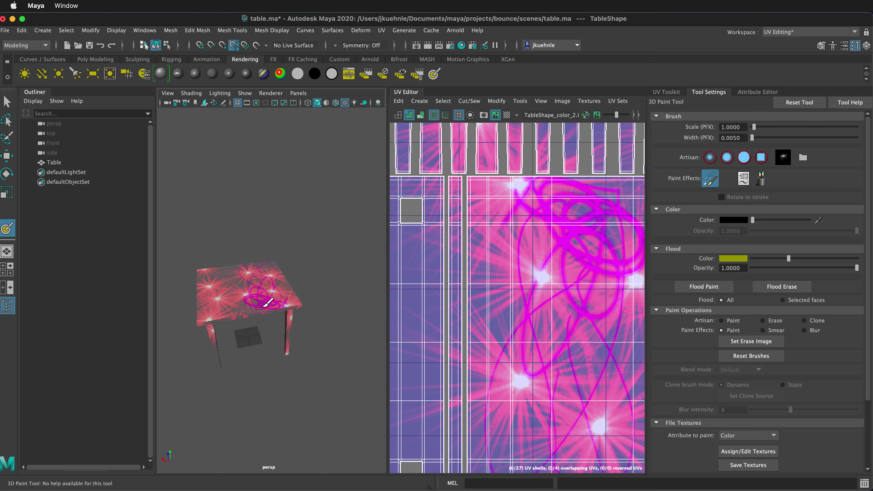
{"action": "scroll", "coordinate": [230, 302], "scroll_direction": "up", "scroll_amount": 5}
{"action": "scroll", "coordinate": [230, 298], "scroll_direction": "down", "scroll_amount": 3}
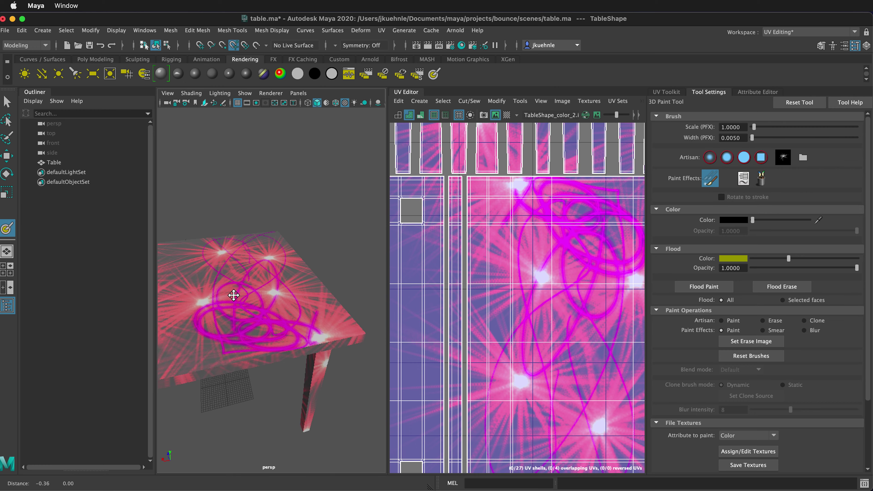
{"action": "left_click_drag", "start_coordinate": [234, 295], "coordinate": [306, 271], "text": "alt"}
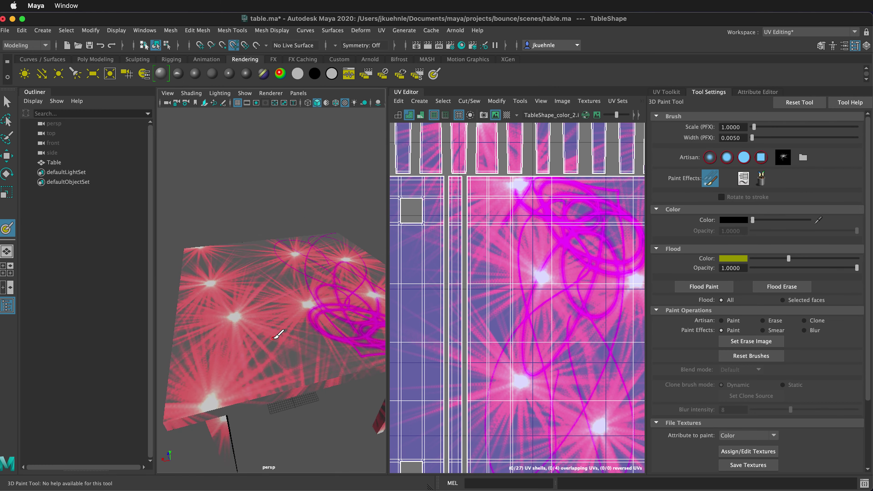